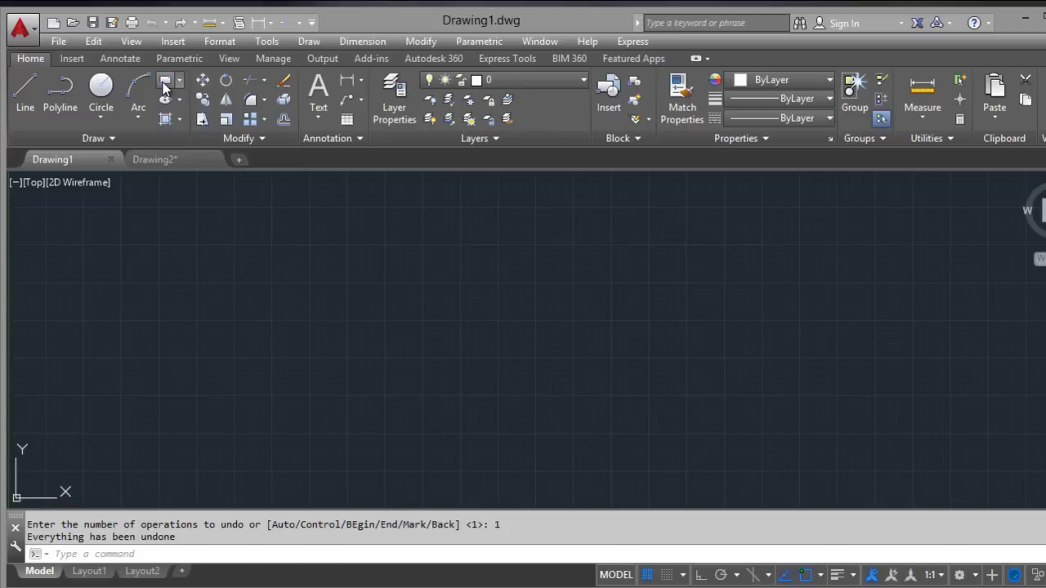
- Draw the outer rectangular frame and a horizontal midline across it
click(164, 86)
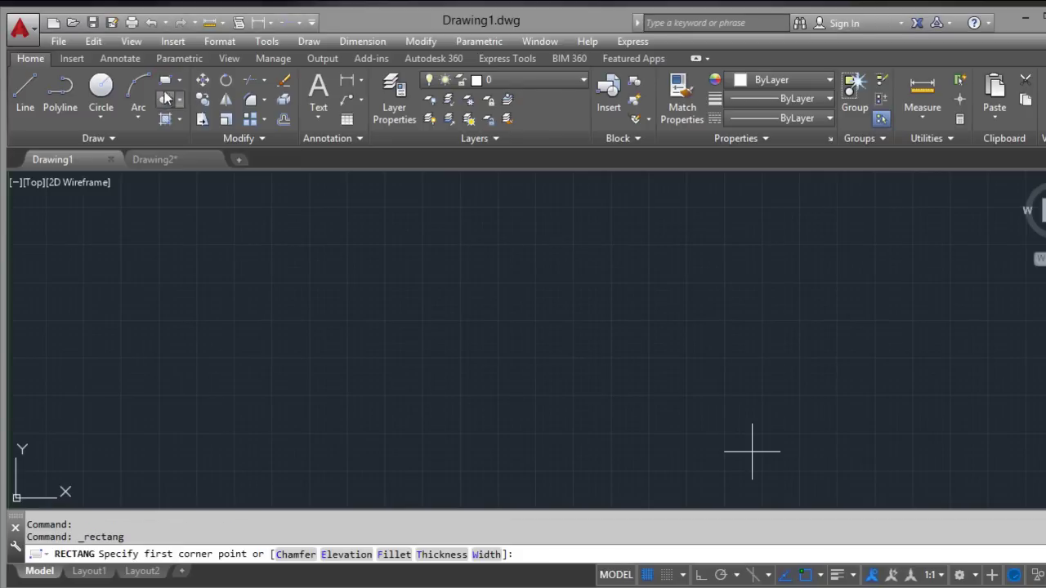
click(149, 390)
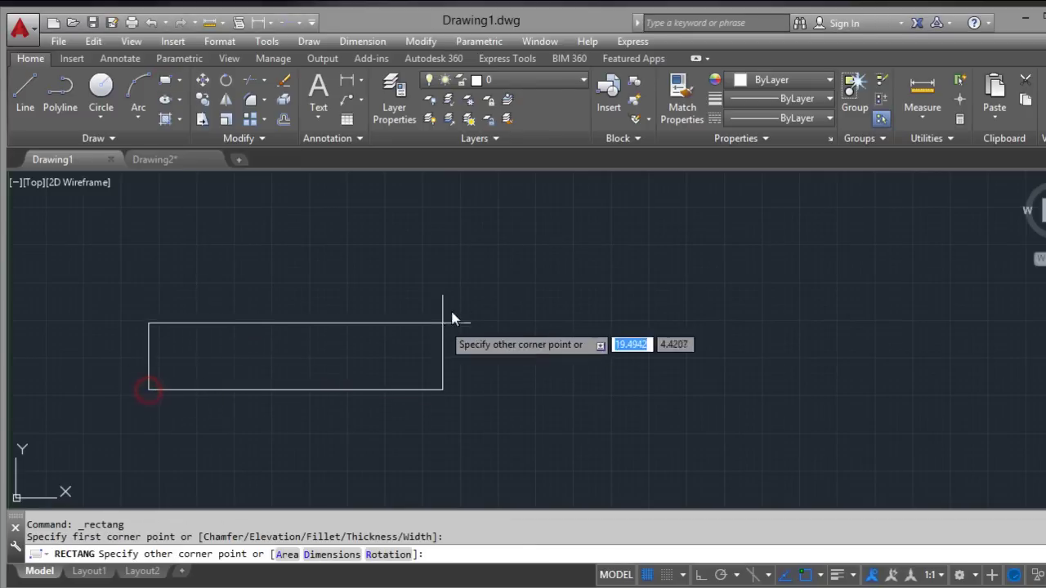
click(600, 268)
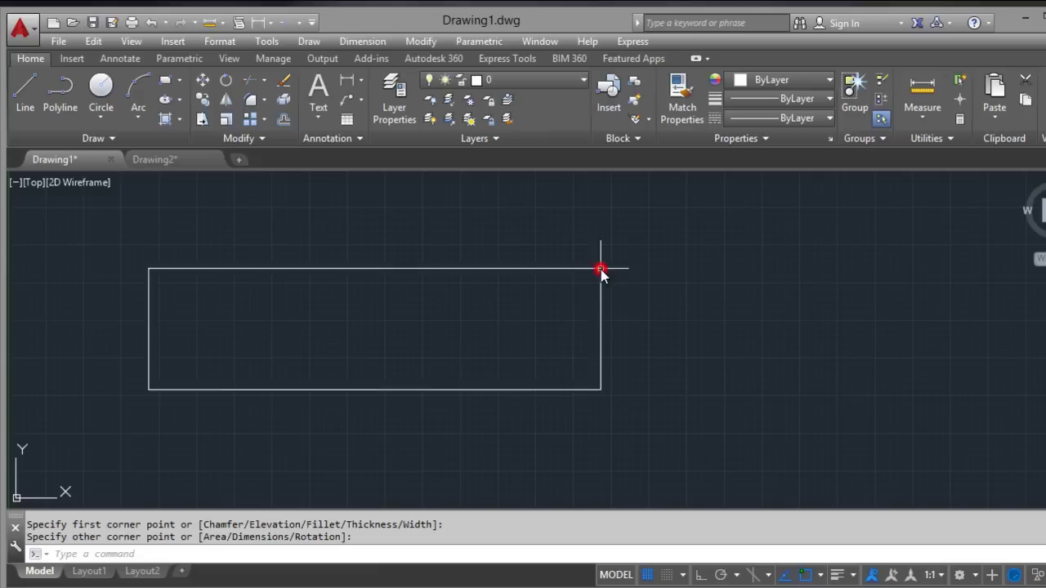
click(25, 91)
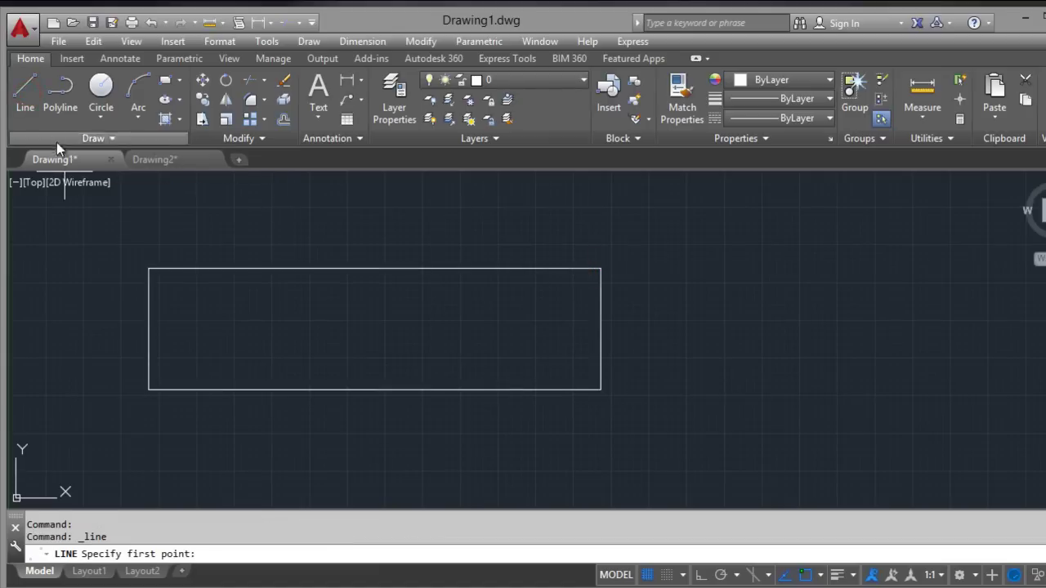
click(148, 329)
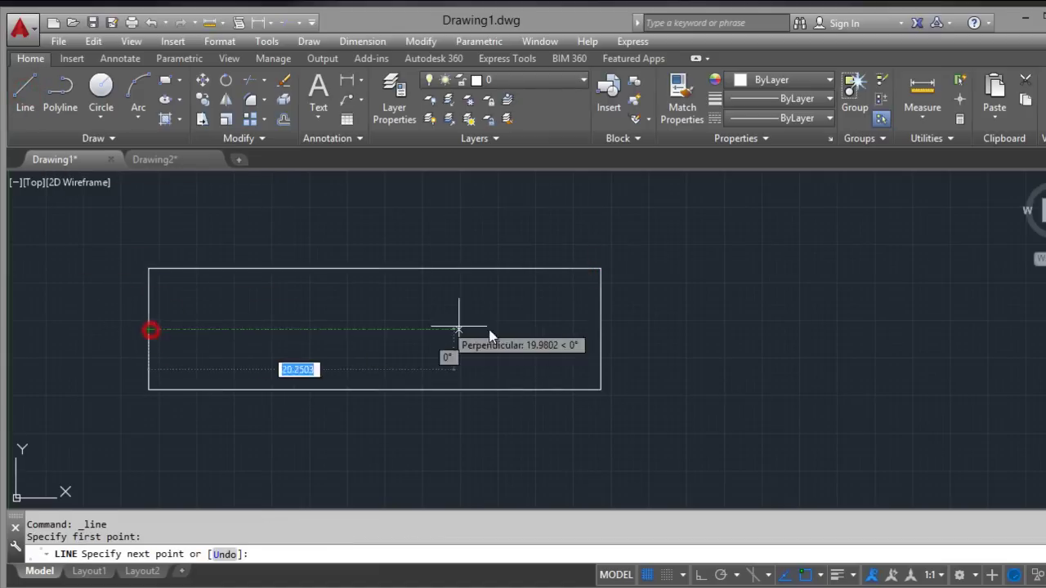
click(599, 330)
key(Return)
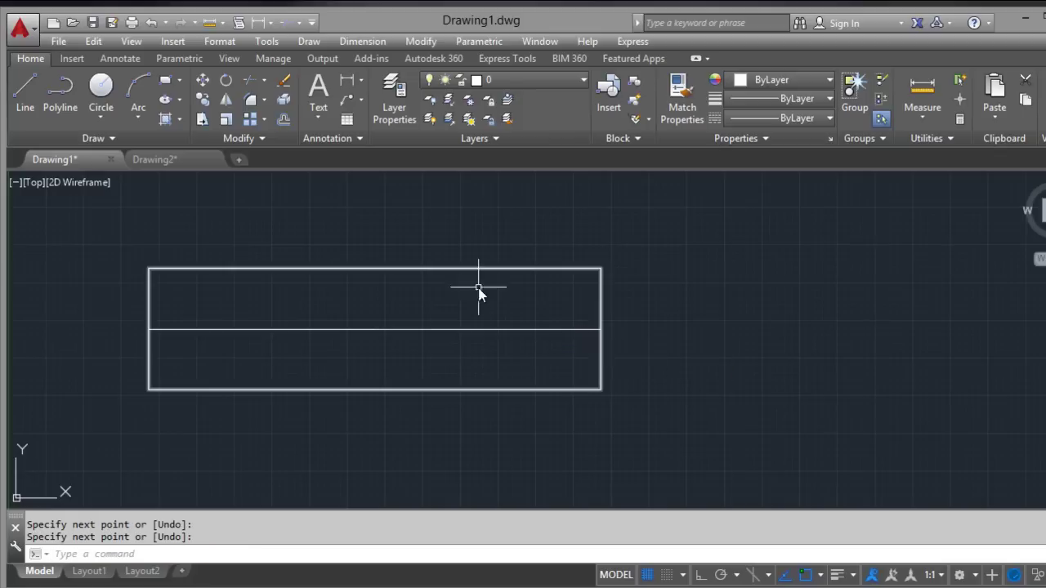
- Add a vertical divider on the right and a short line splitting the lower-right cell
click(25, 92)
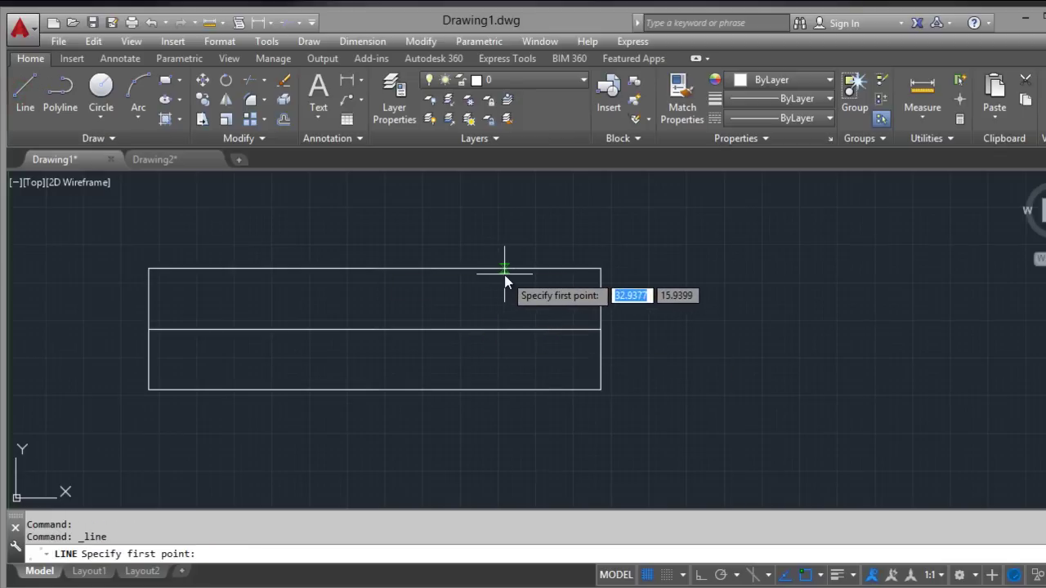
click(485, 277)
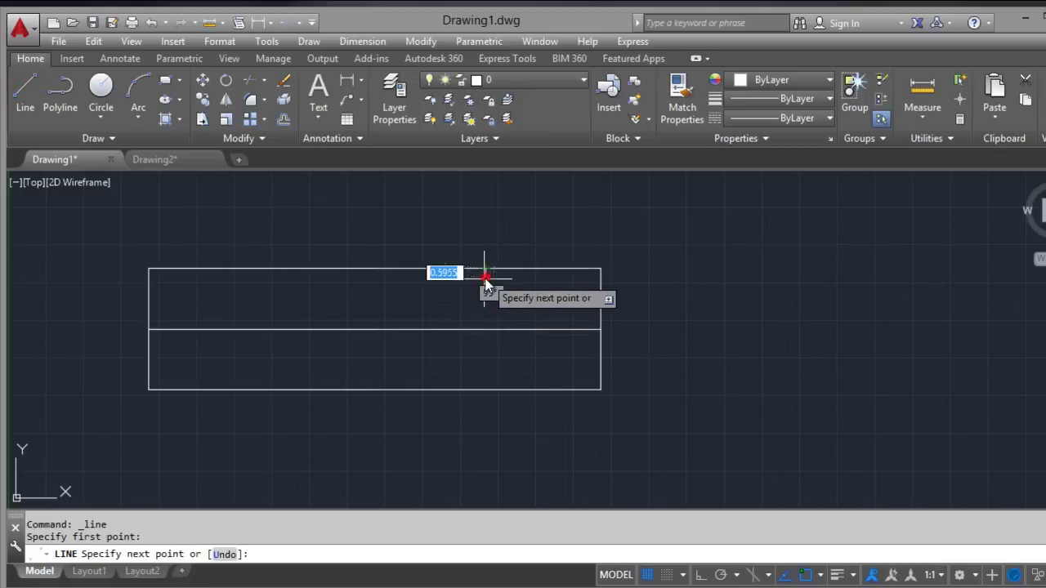
click(485, 390)
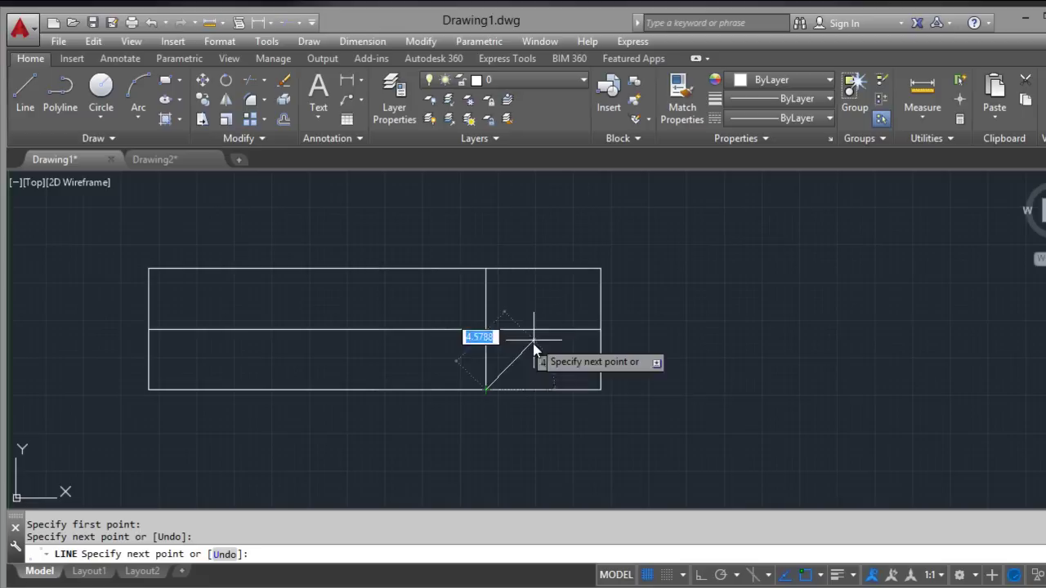
key(Escape)
key(Escape)
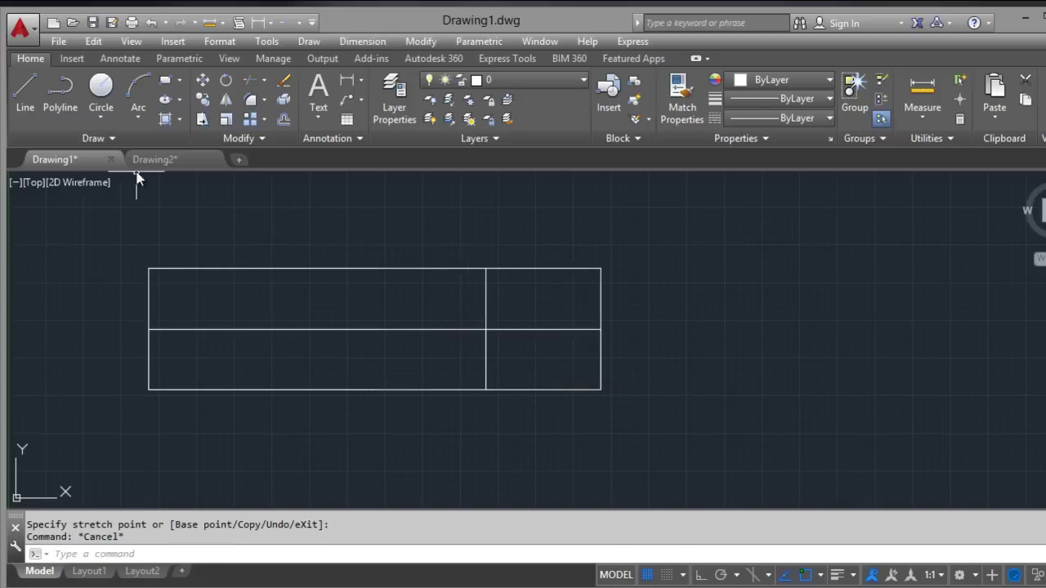
click(32, 91)
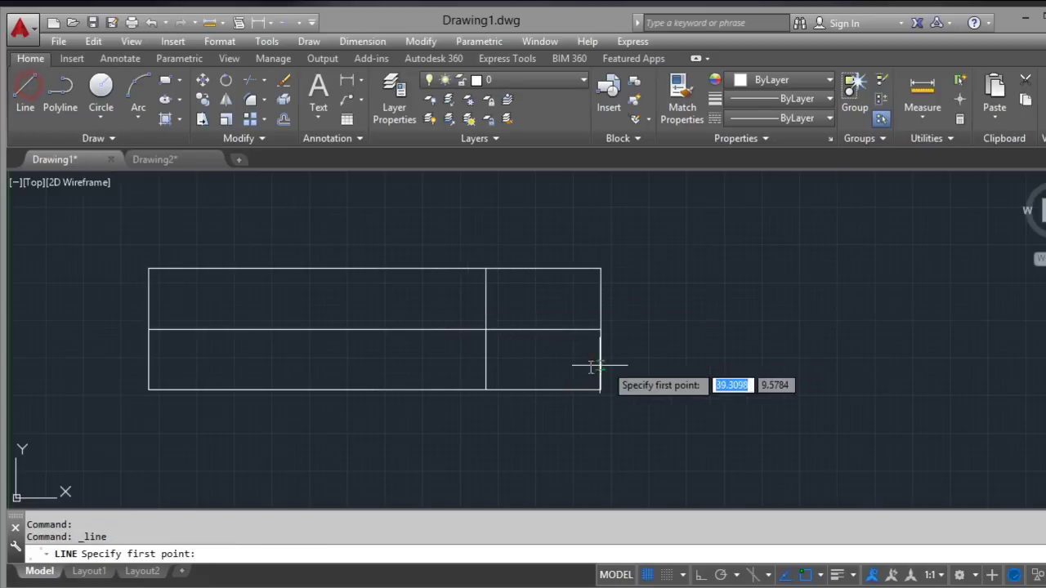
click(485, 359)
click(598, 361)
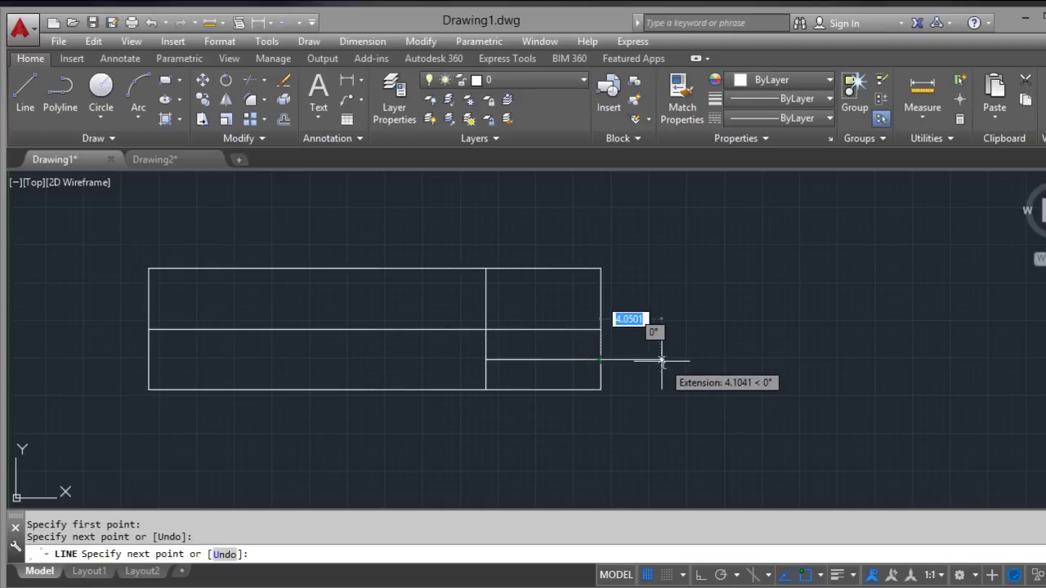
key(Return)
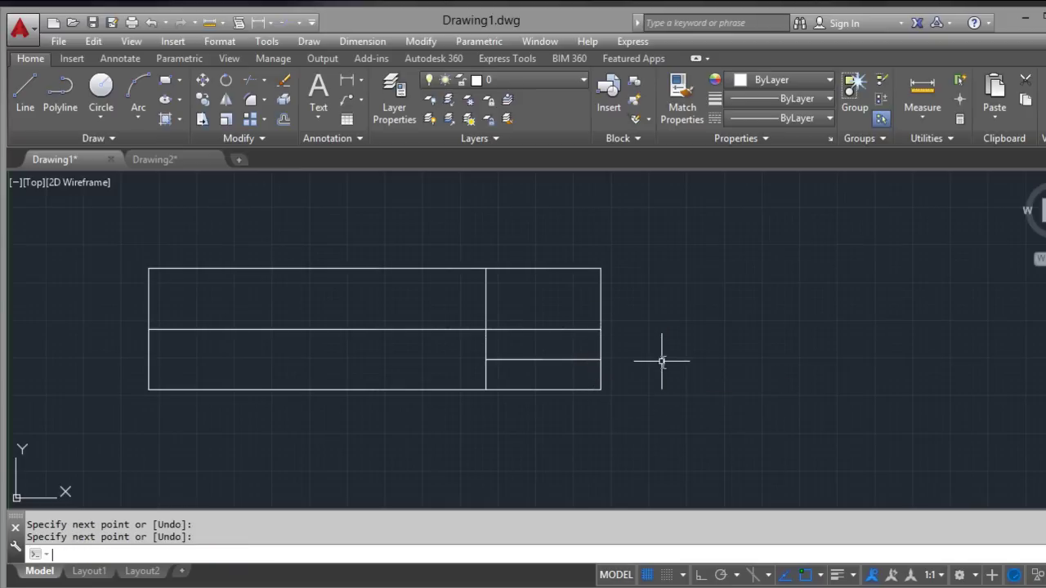
- Place multiline text reading PROJECT: in the top-left cell
click(317, 88)
scroll(150, 282, up, 5)
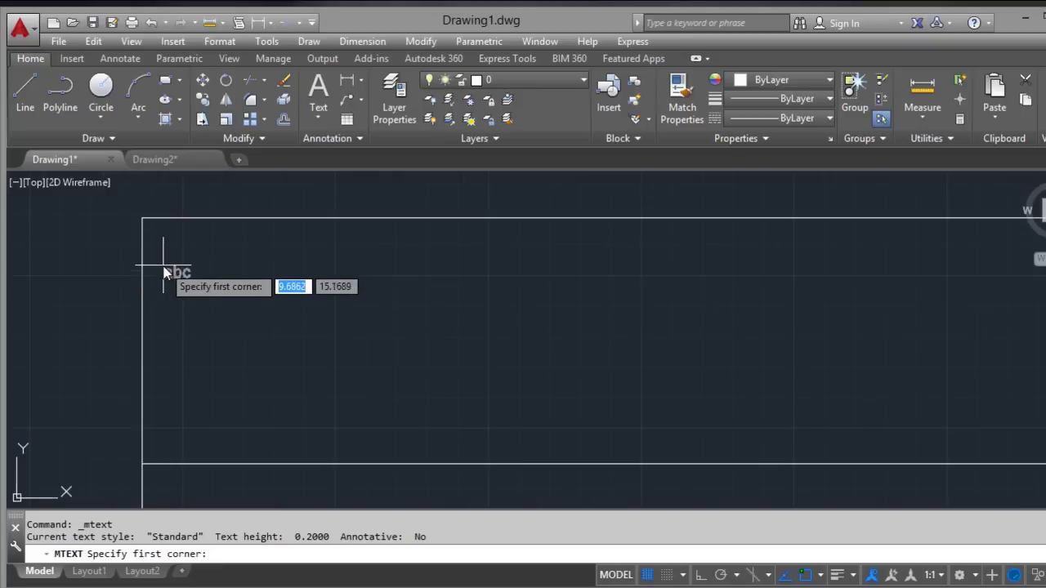
click(161, 235)
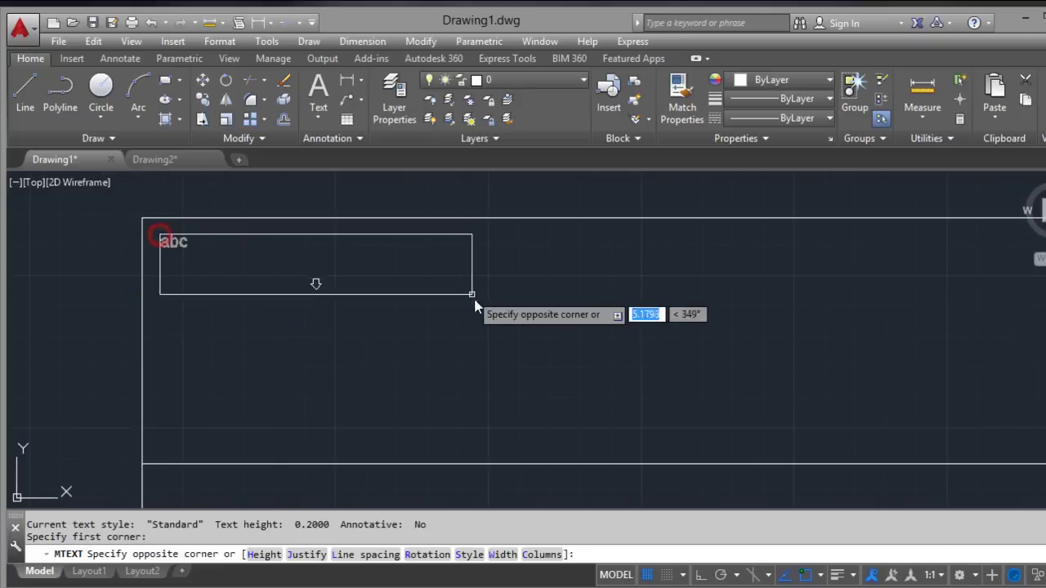
click(555, 301)
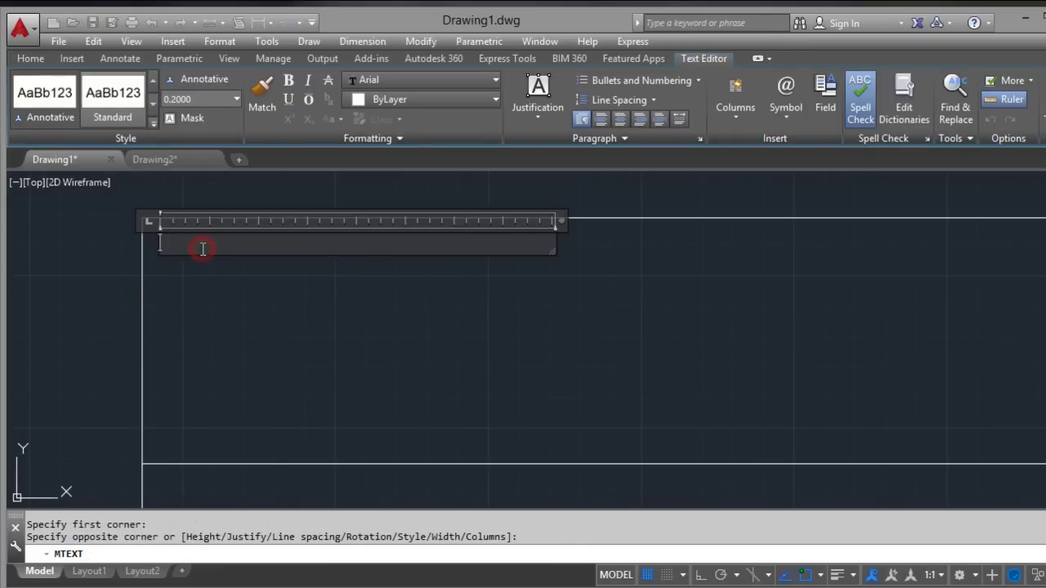
text(PROJECT)
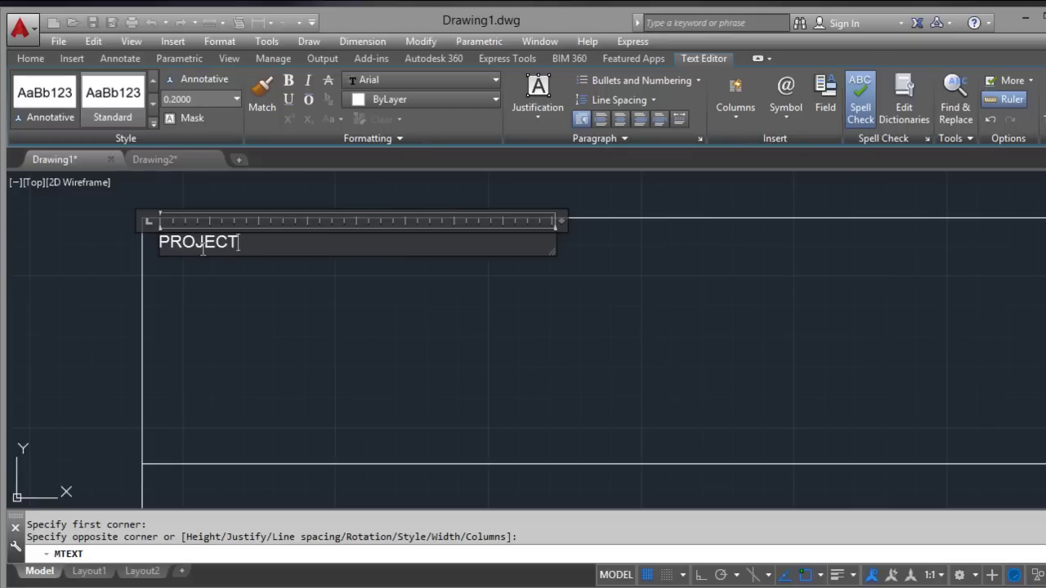
text(:)
click(291, 330)
scroll(217, 263, down, 5)
scroll(216, 263, up, 4)
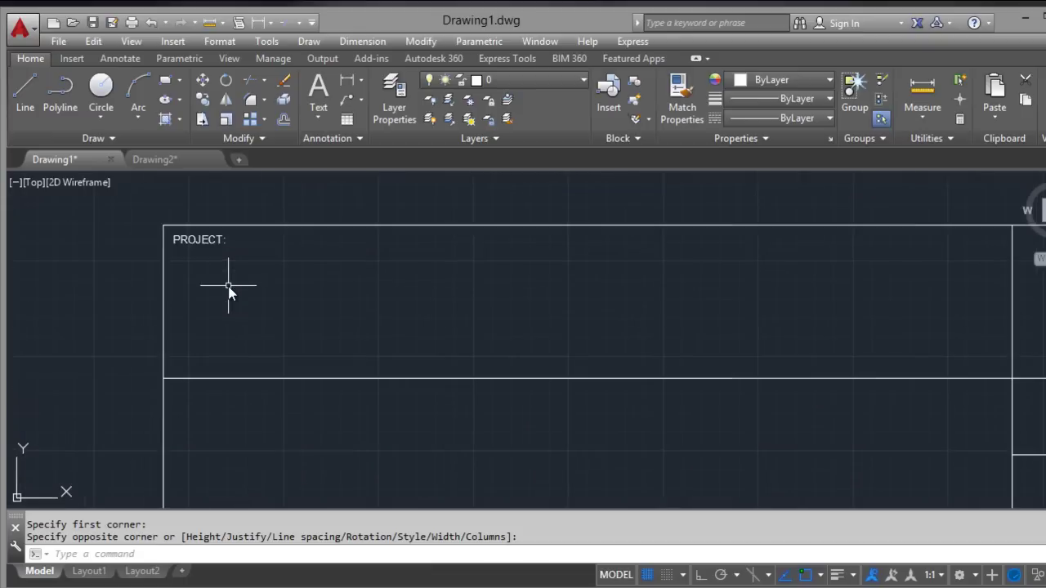
- Change the PROJECT: text height to 0.4
double_click(210, 242)
drag(232, 240, 126, 233)
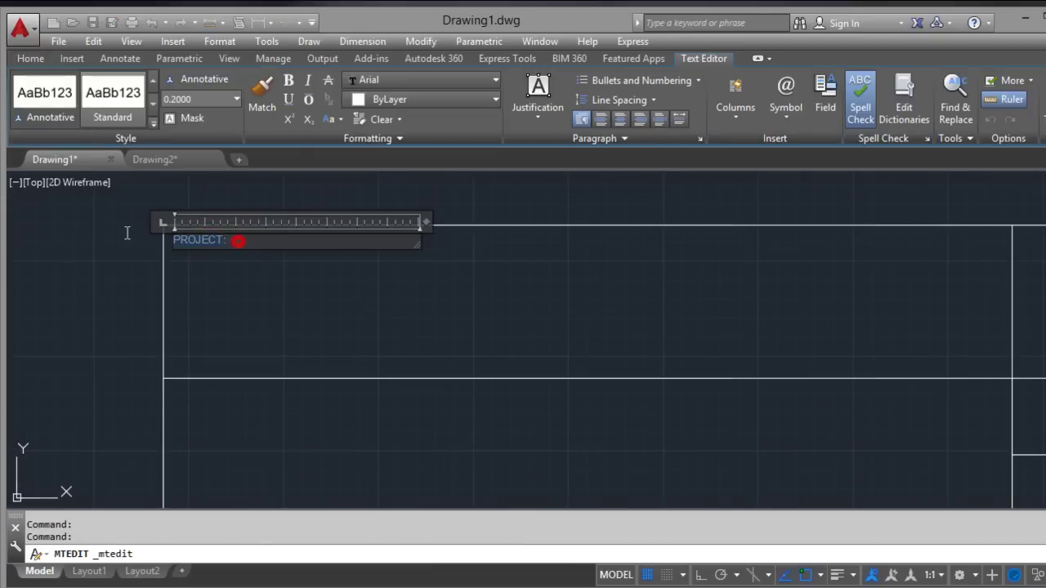
click(188, 99)
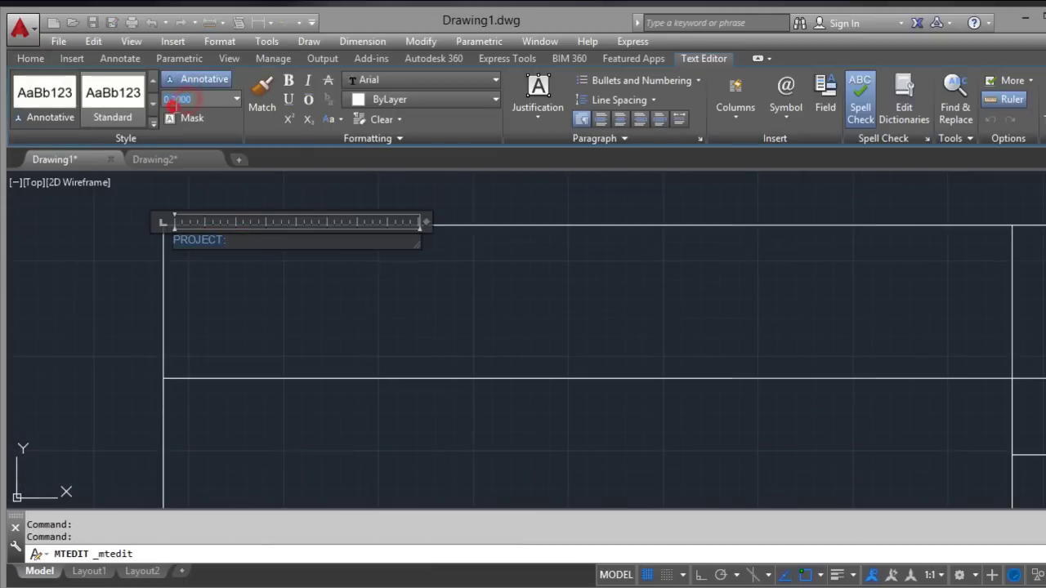
click(173, 99)
click(264, 262)
scroll(297, 291, down, 4)
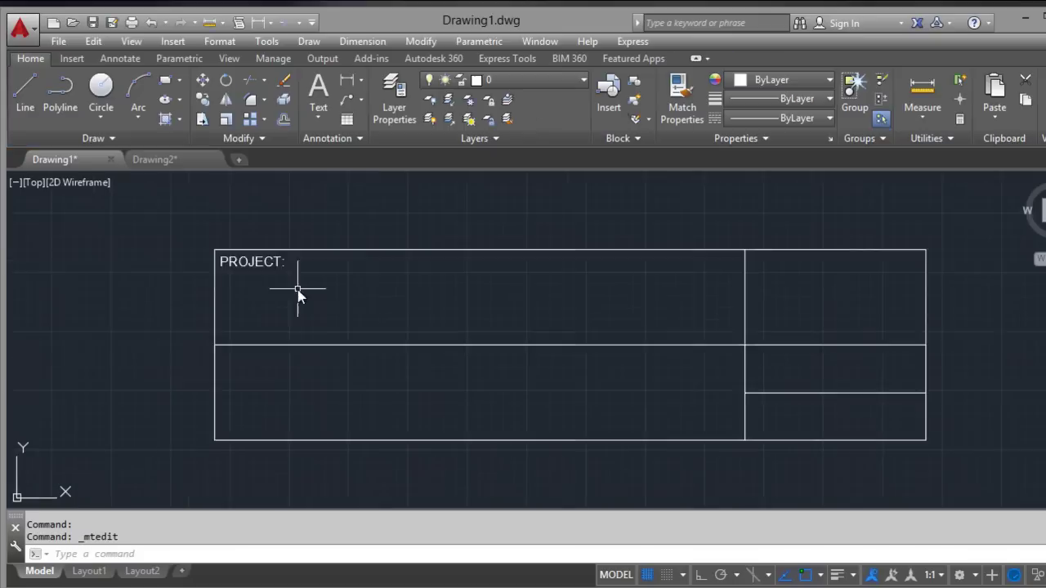
scroll(270, 272, up, 2)
middle_drag(254, 246, 270, 264)
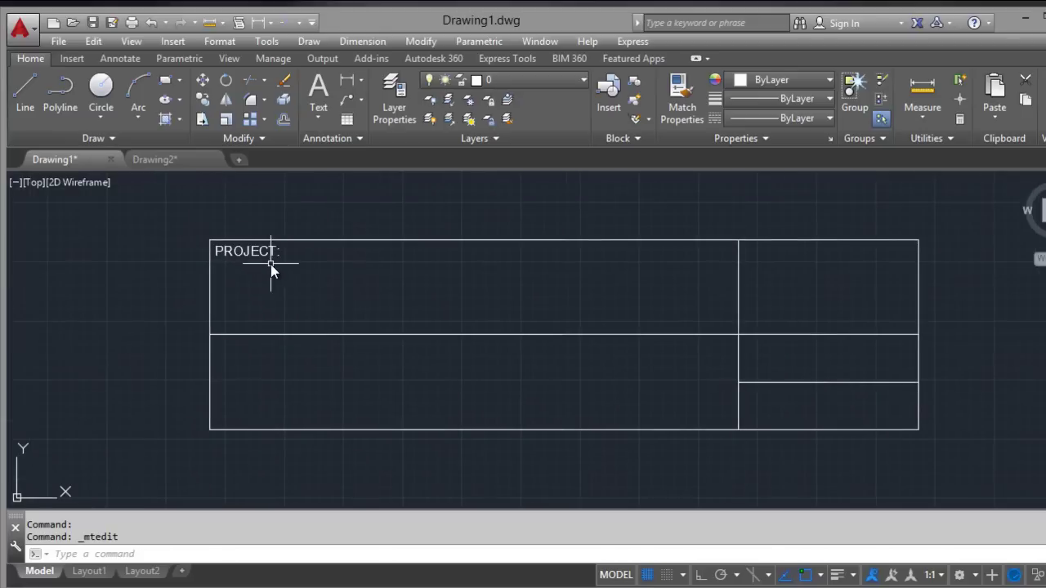
- Copy the PROJECT: label into the lower-left cell
click(268, 255)
click(202, 99)
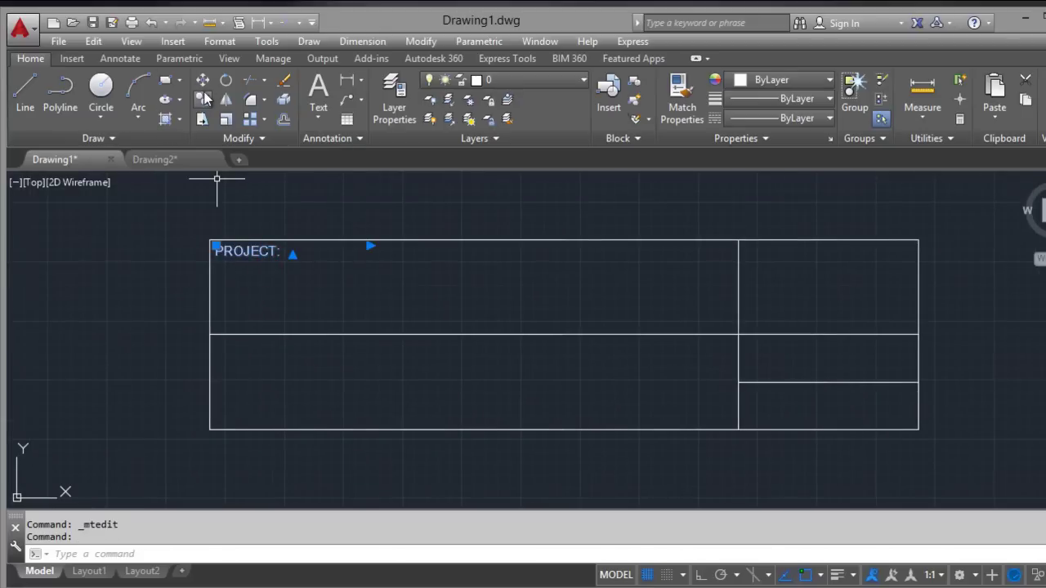
scroll(212, 239, up, 2)
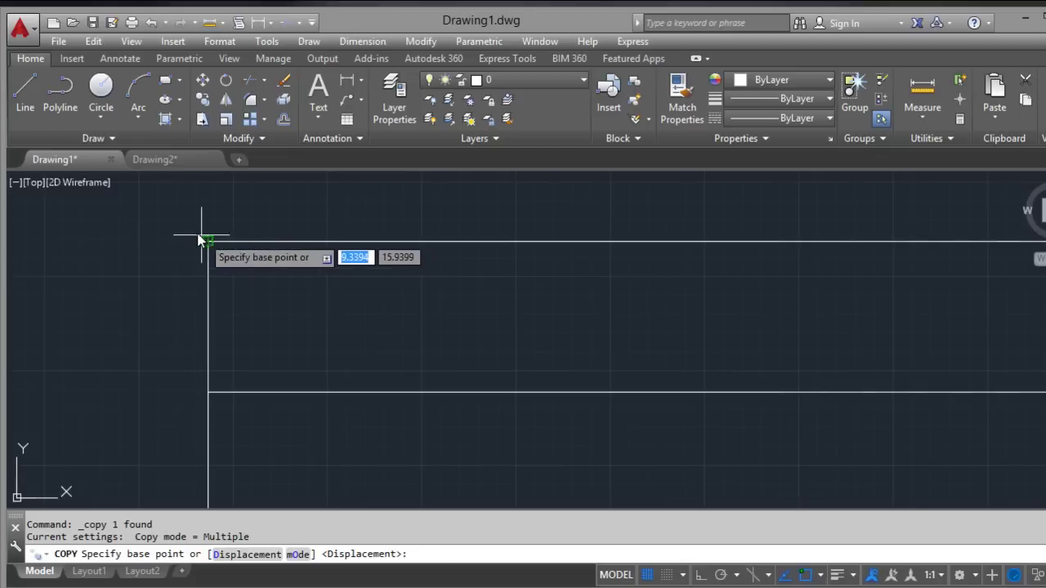
click(210, 242)
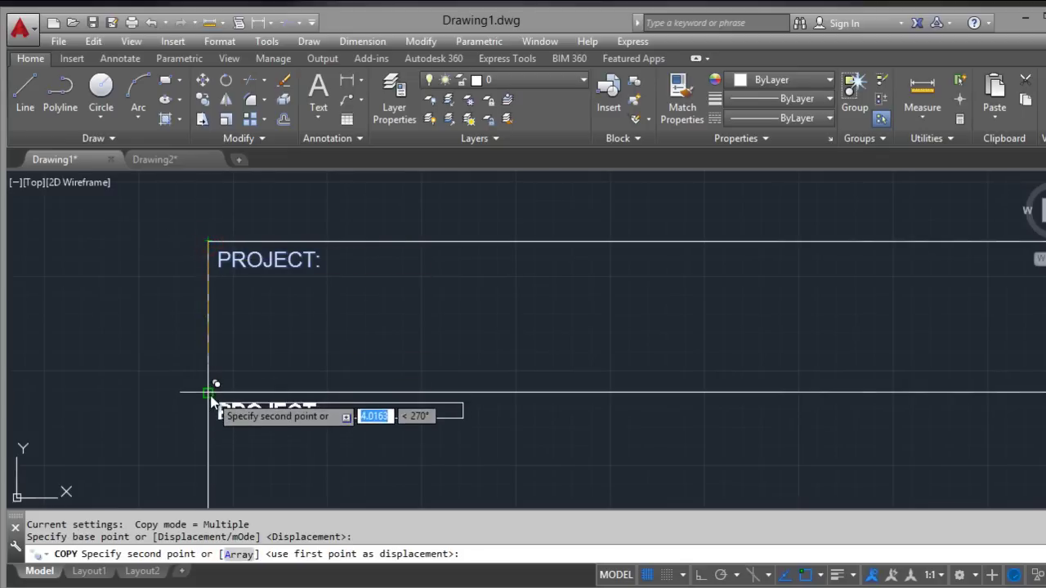
click(210, 391)
scroll(183, 317, down, 2)
- Place further PROJECT: copies in the top-right and lower-right cells, then end copying
middle_drag(182, 317, 107, 303)
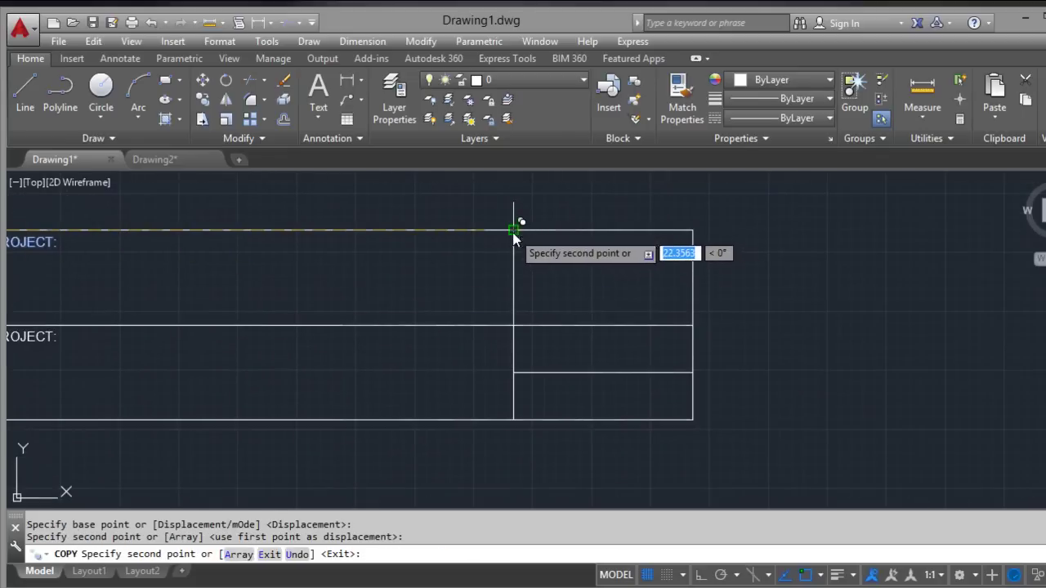
click(513, 231)
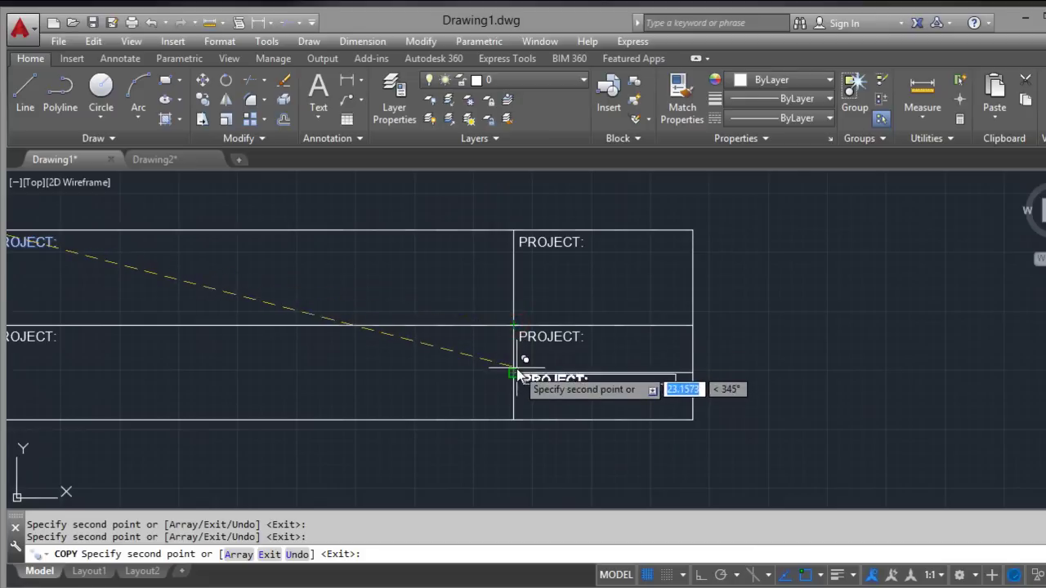
click(516, 370)
scroll(409, 308, down, 2)
key(Escape)
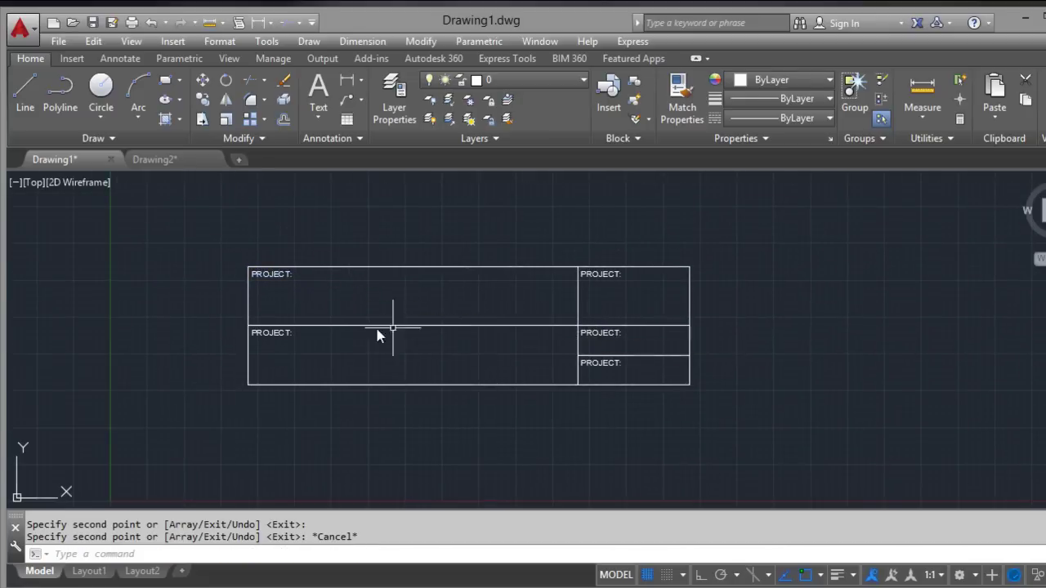
scroll(282, 343, up, 4)
middle_drag(266, 335, 343, 378)
scroll(341, 385, up, 2)
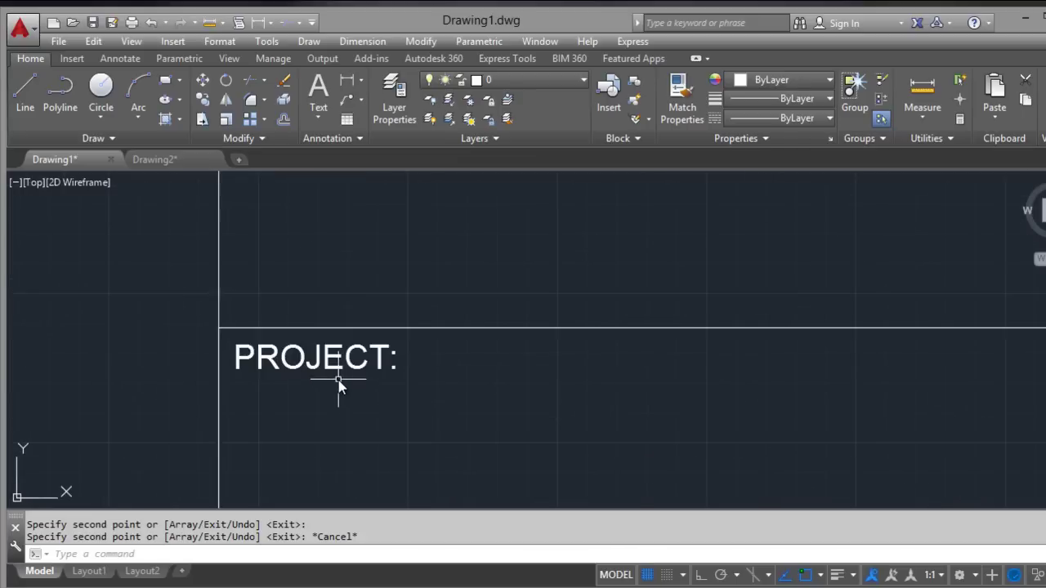
- Change the lower-left label to TITLE:
double_click(310, 364)
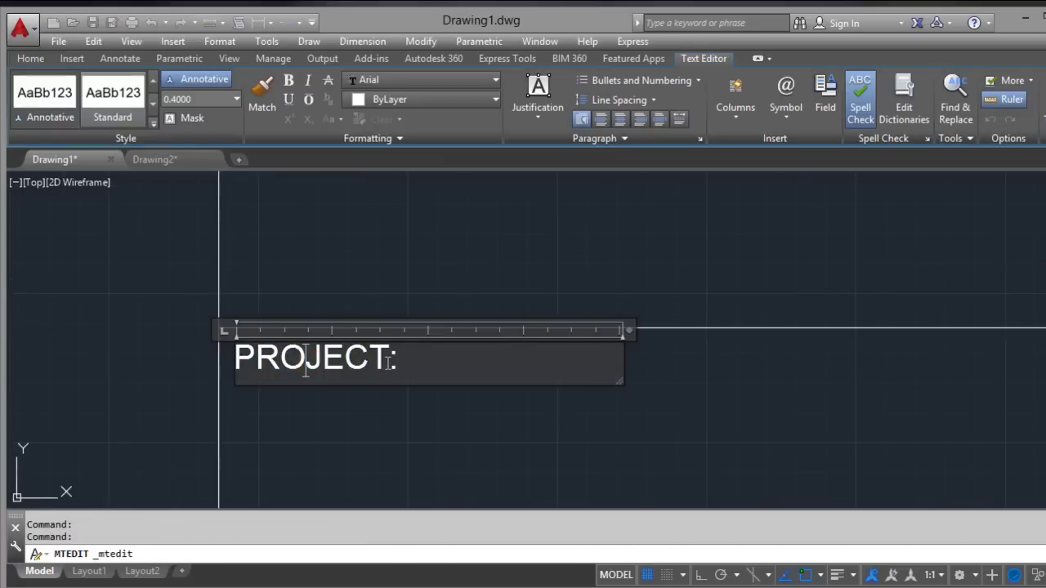
drag(387, 362, 233, 359)
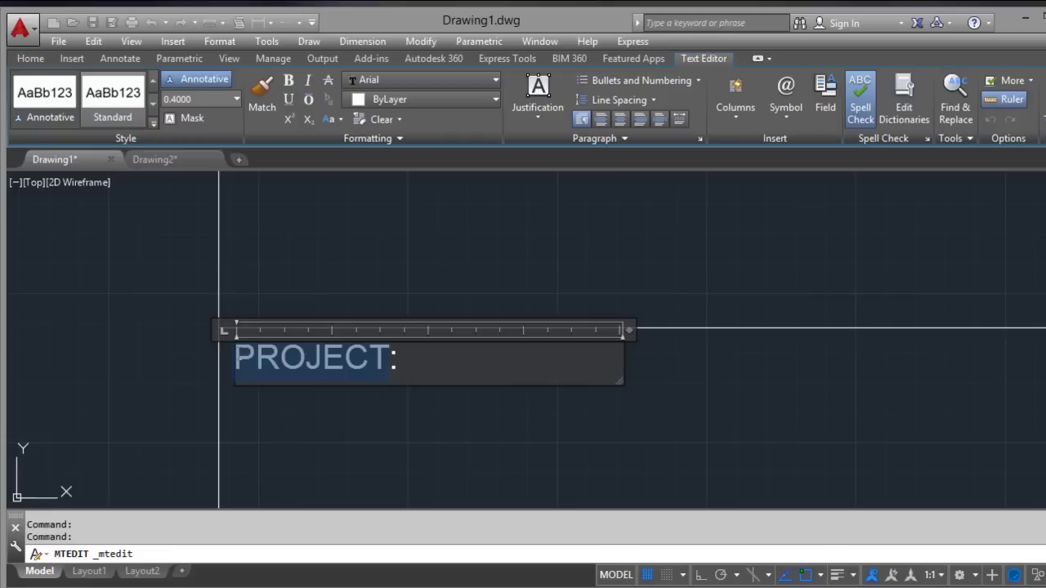
text(TIT:)
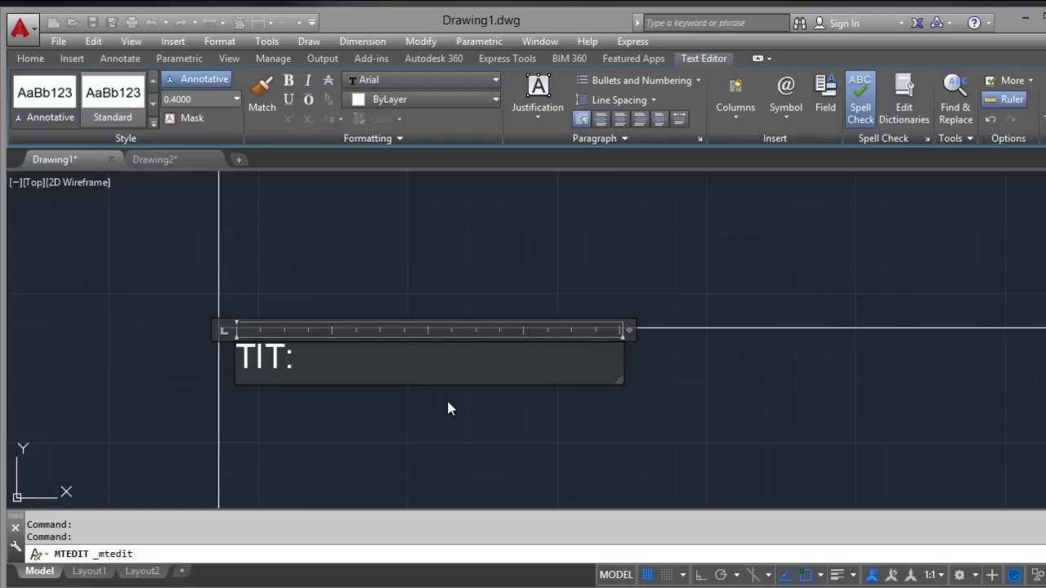
text(EL)
key(BackSpace)
key(BackSpace)
text(LE)
click(637, 432)
scroll(633, 270, down, 3)
scroll(623, 303, up, 2)
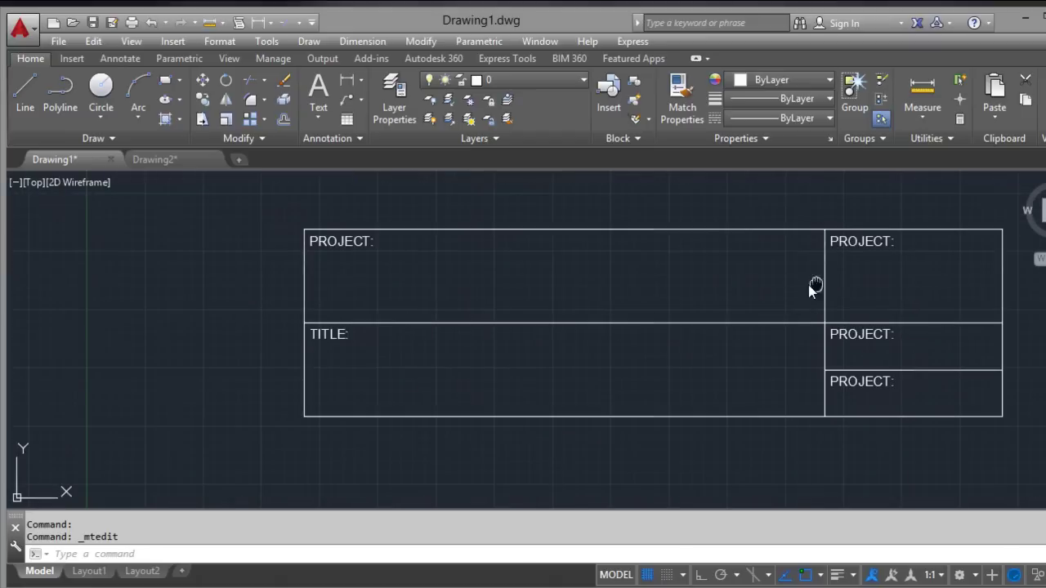
middle_drag(817, 287, 719, 280)
scroll(777, 257, up, 2)
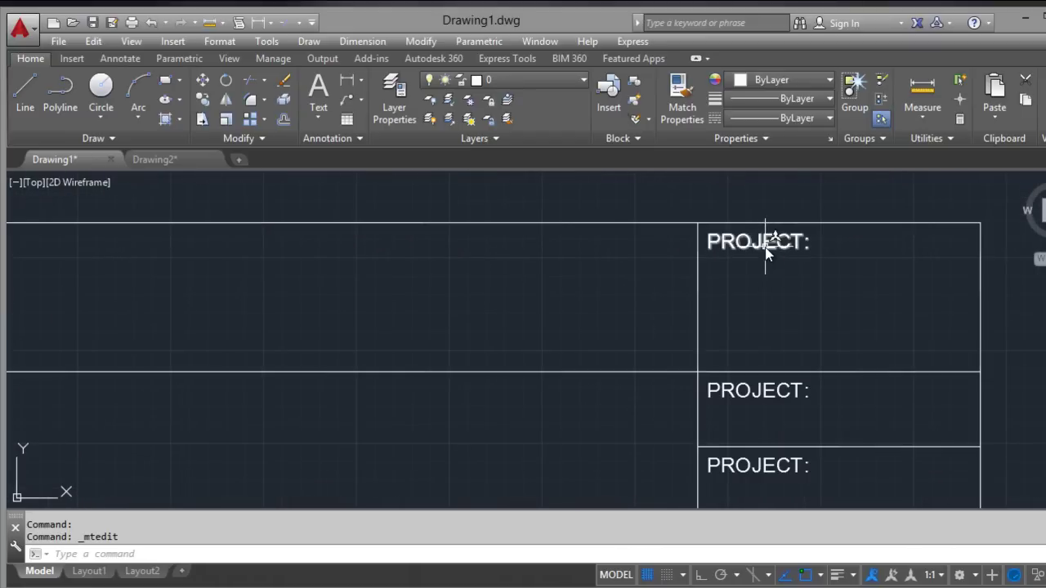
- Rename the right-hand labels to DRAWING No: and DRAWING FILE:
double_click(764, 244)
drag(803, 242, 660, 254)
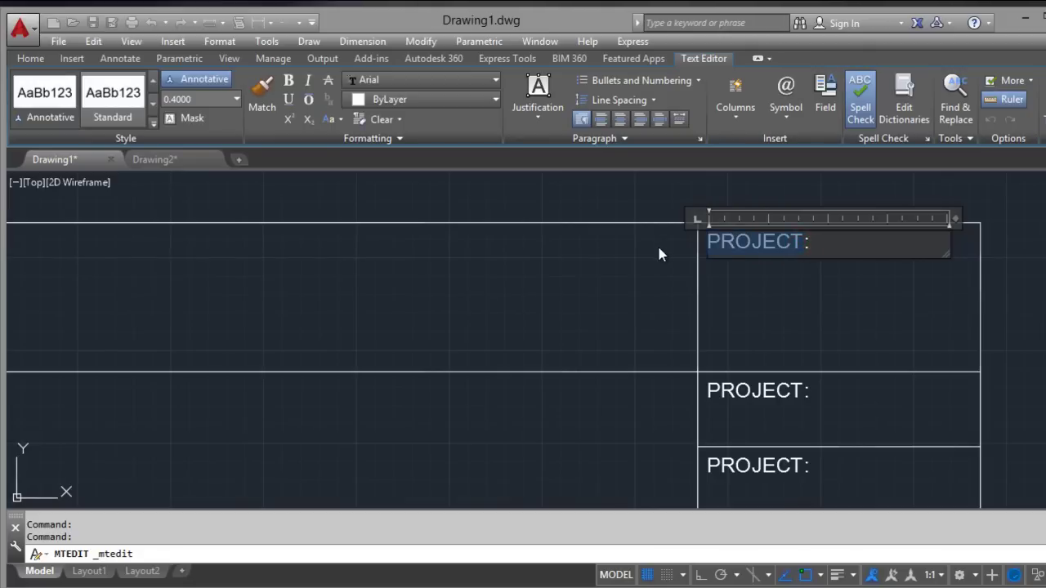
text(DRAWING)
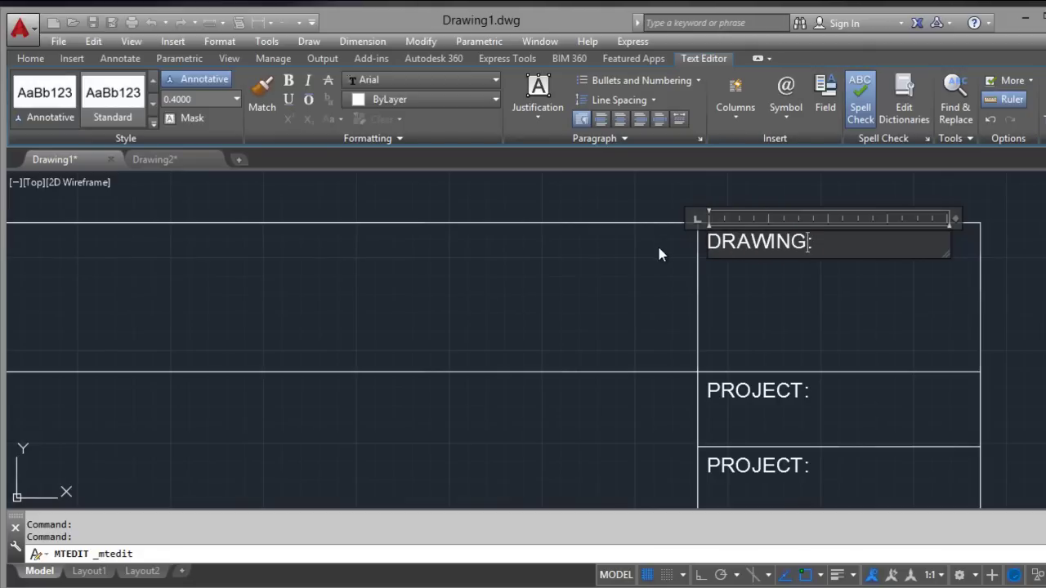
text( No)
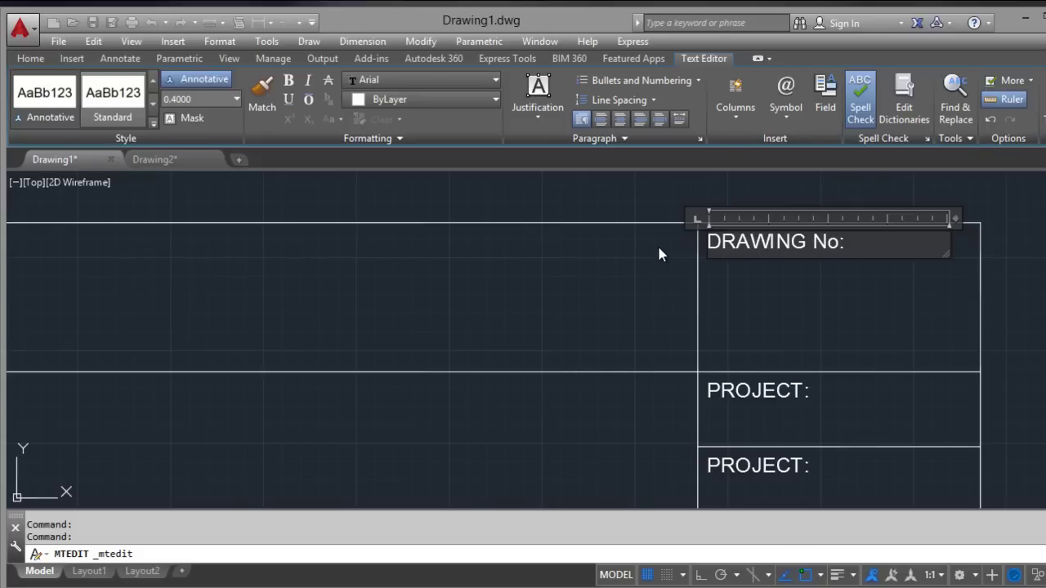
click(763, 390)
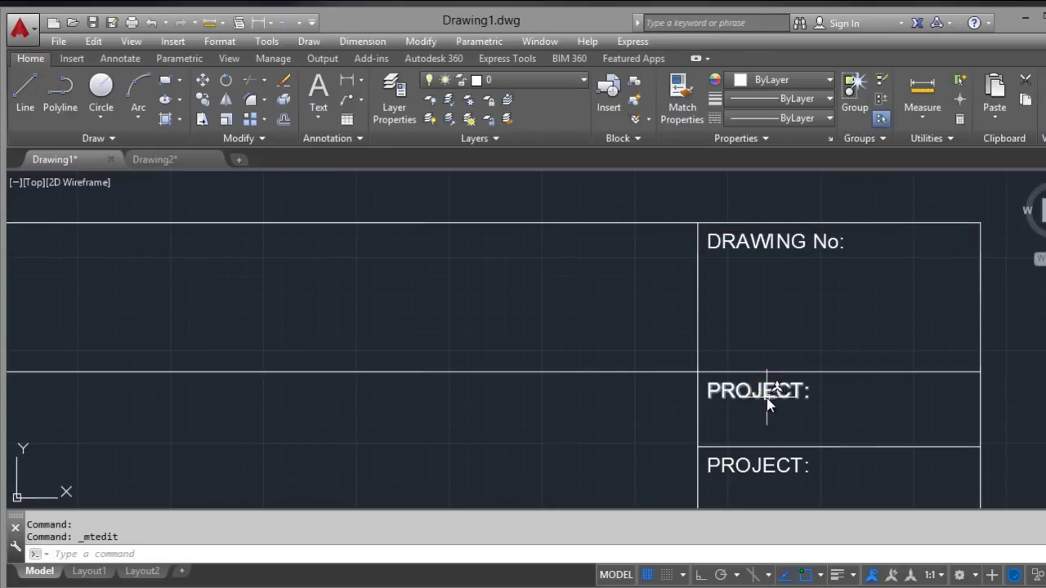
click(766, 397)
double_click(766, 397)
drag(762, 391, 706, 390)
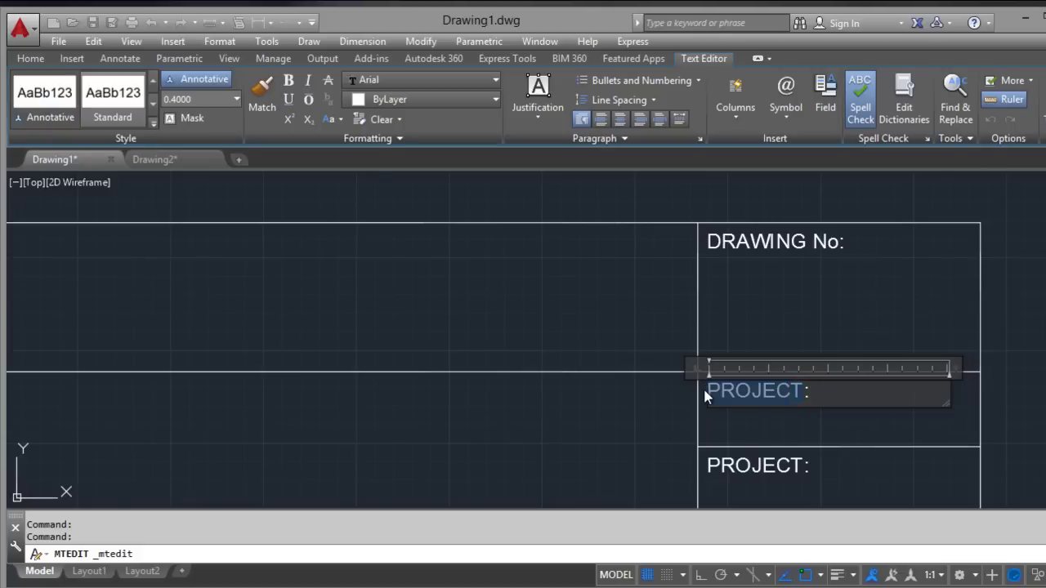
text(DR)
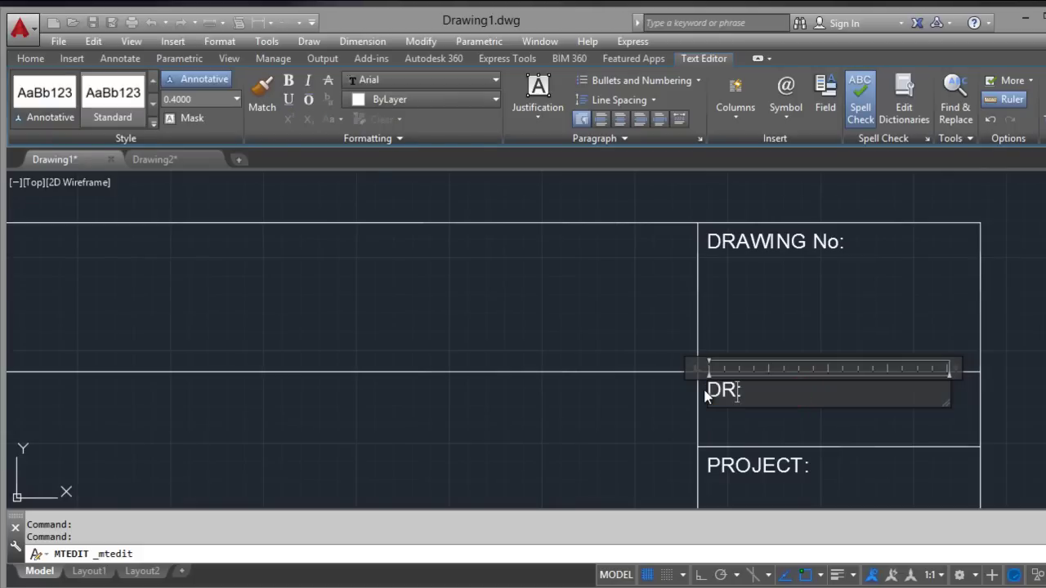
text(AWING FILE:)
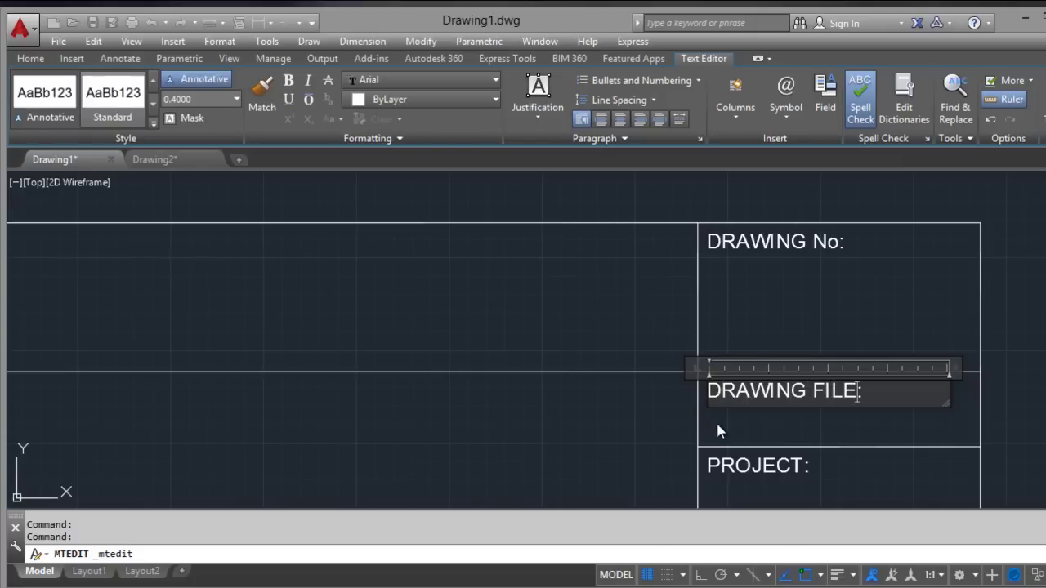
click(740, 465)
- Rename the bottom-right label to DATE:
click(751, 471)
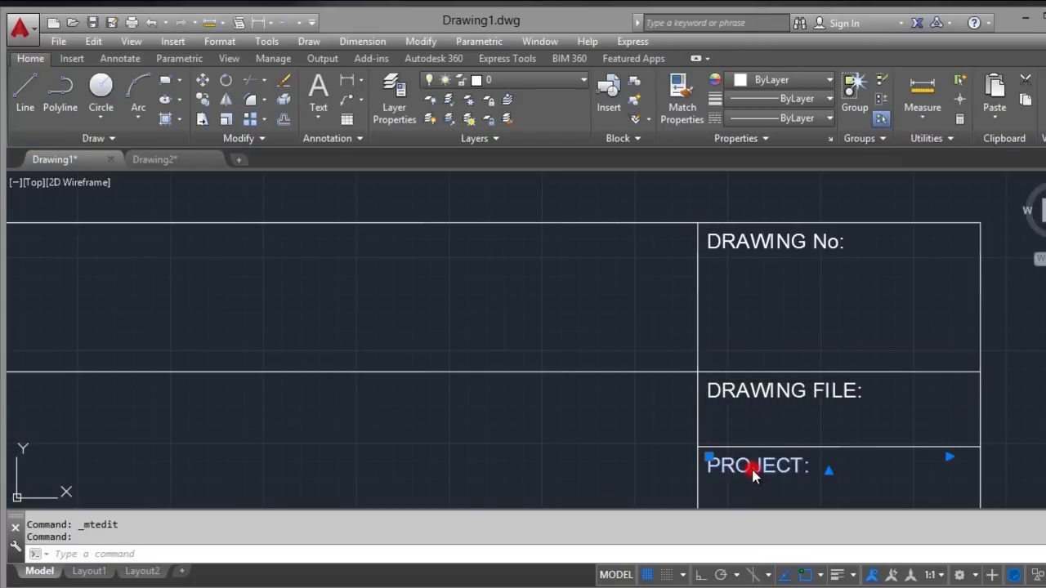
double_click(753, 473)
drag(806, 465, 676, 464)
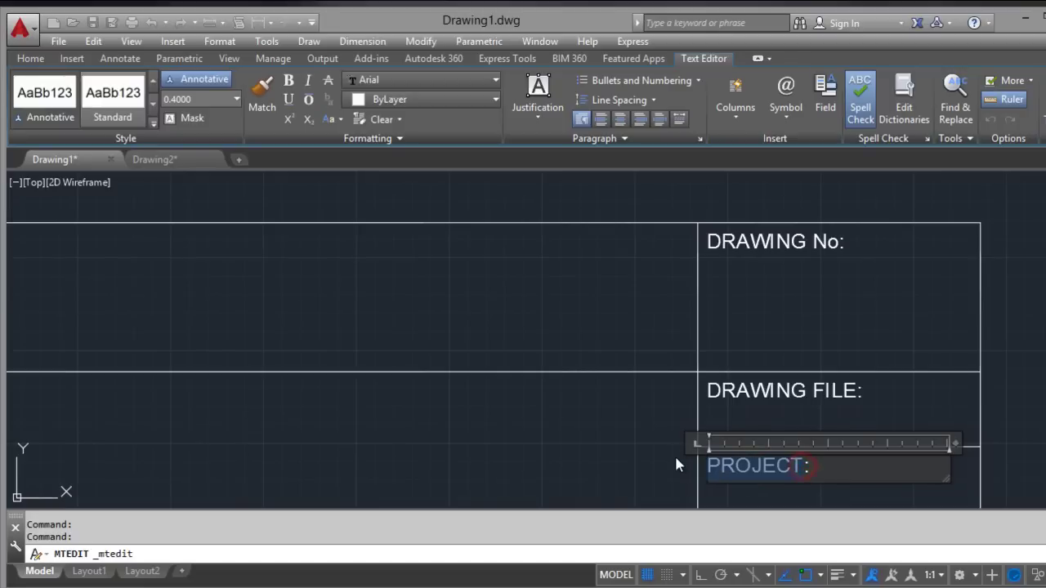
text(DATE:)
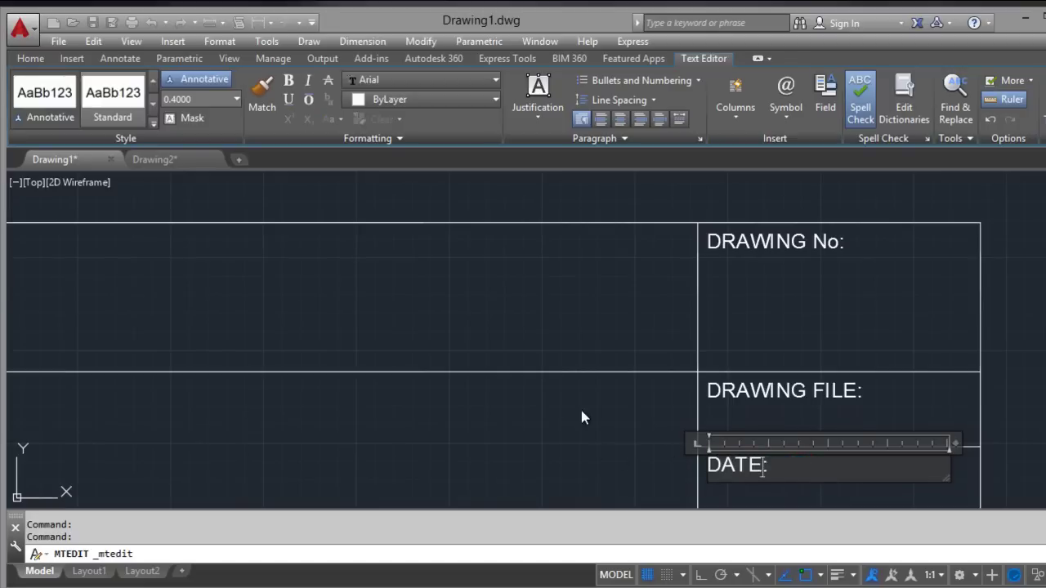
click(582, 412)
scroll(572, 363, down, 2)
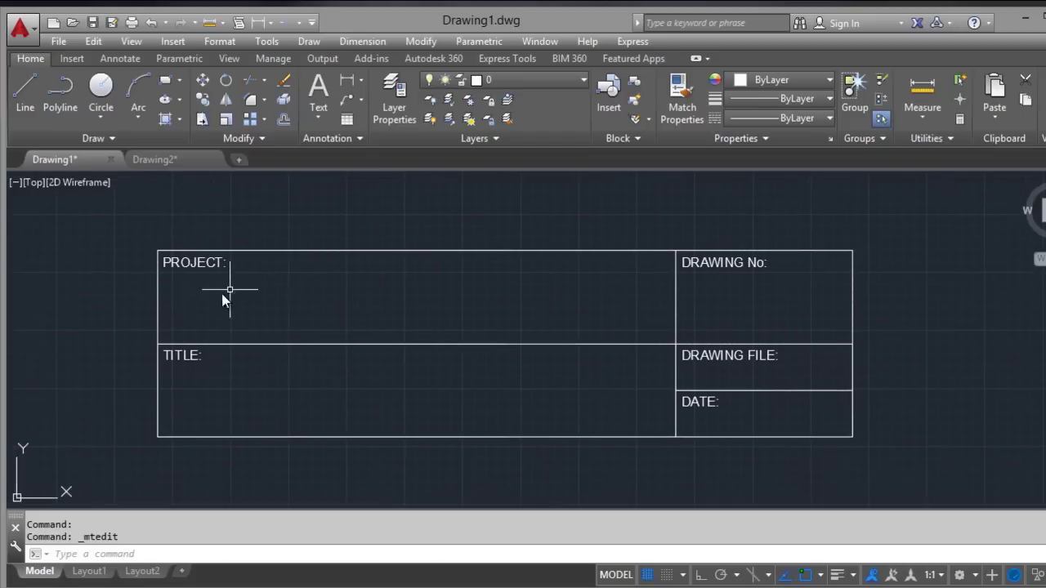
- Switch the ribbon to the Insert tab
click(70, 59)
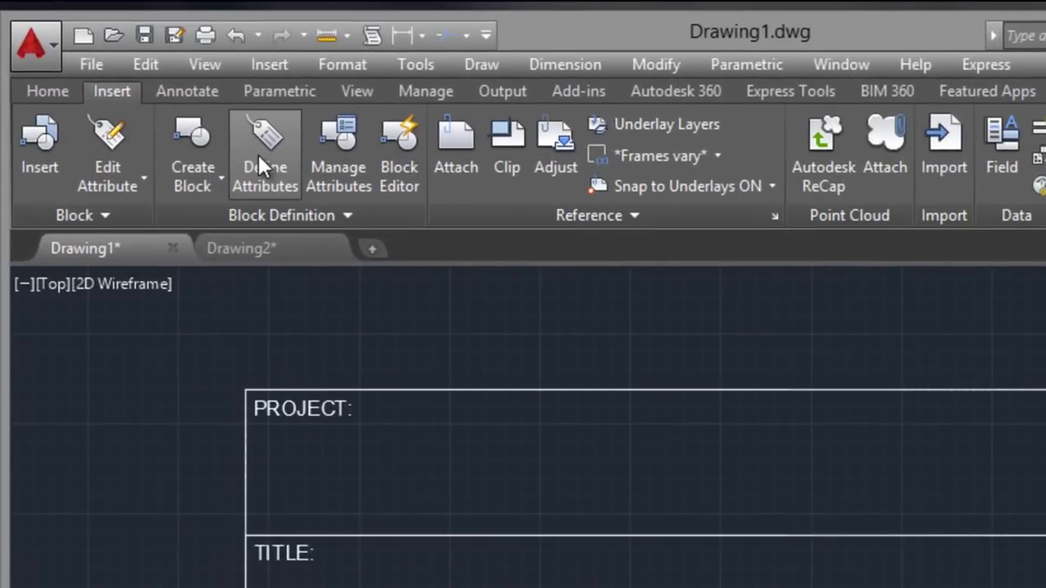
- Define a PROJECT attribute: prompt Project's Name, default House, Center justification, height 1.2
click(254, 153)
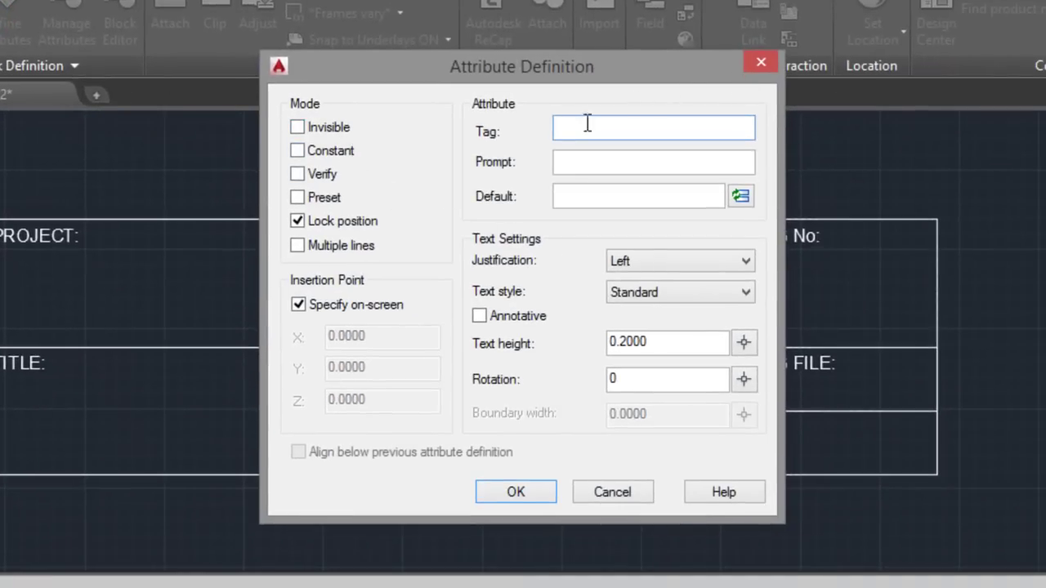
click(575, 129)
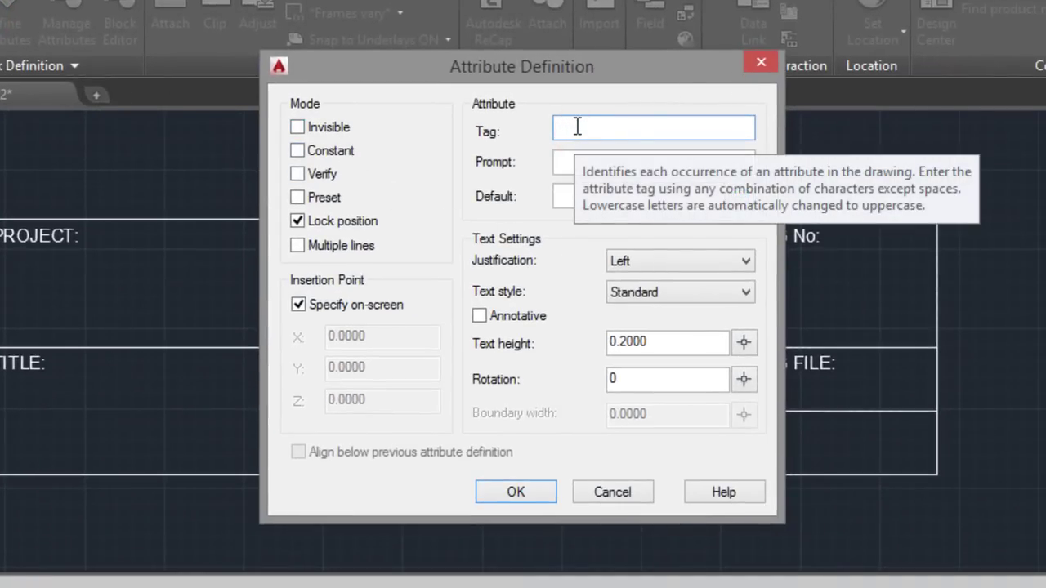
text(p)
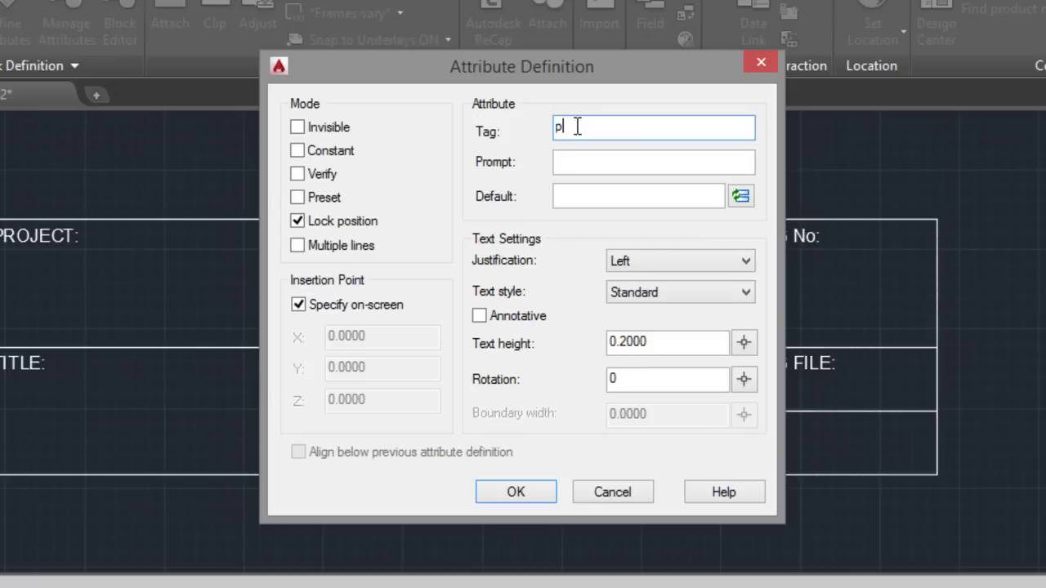
text(ROJECT)
click(572, 160)
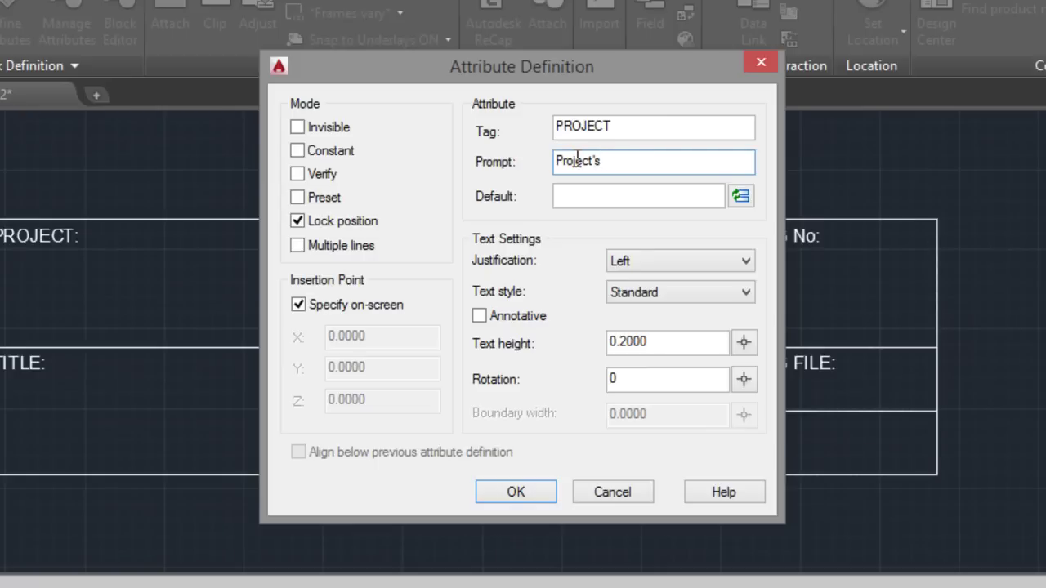
text(me)
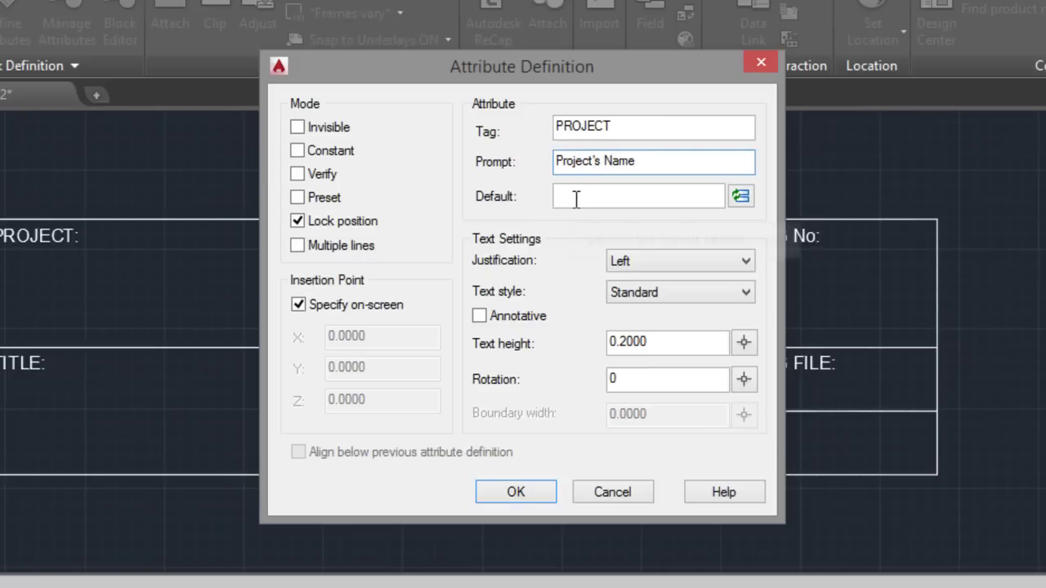
click(576, 196)
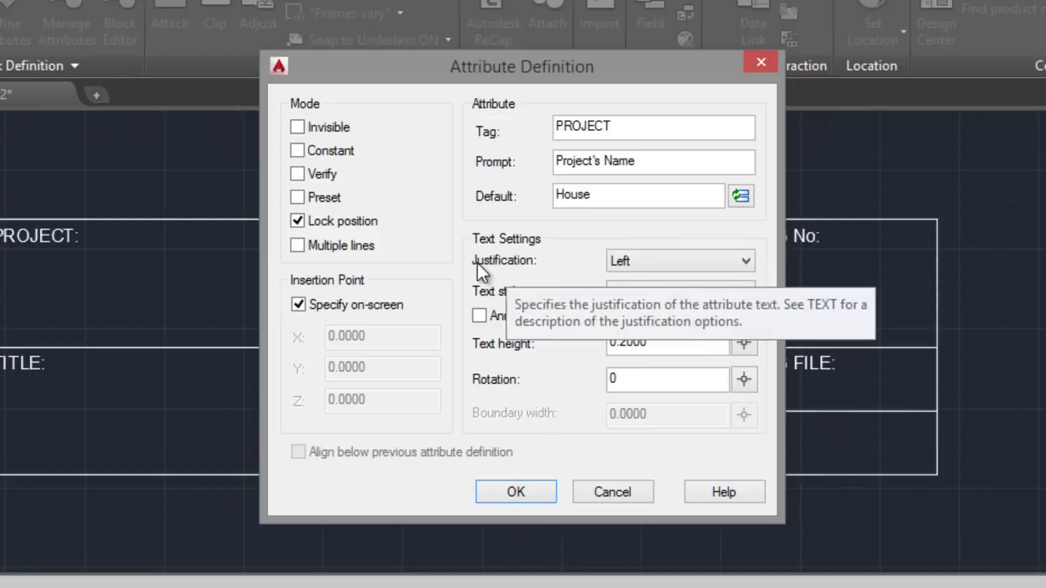
click(649, 259)
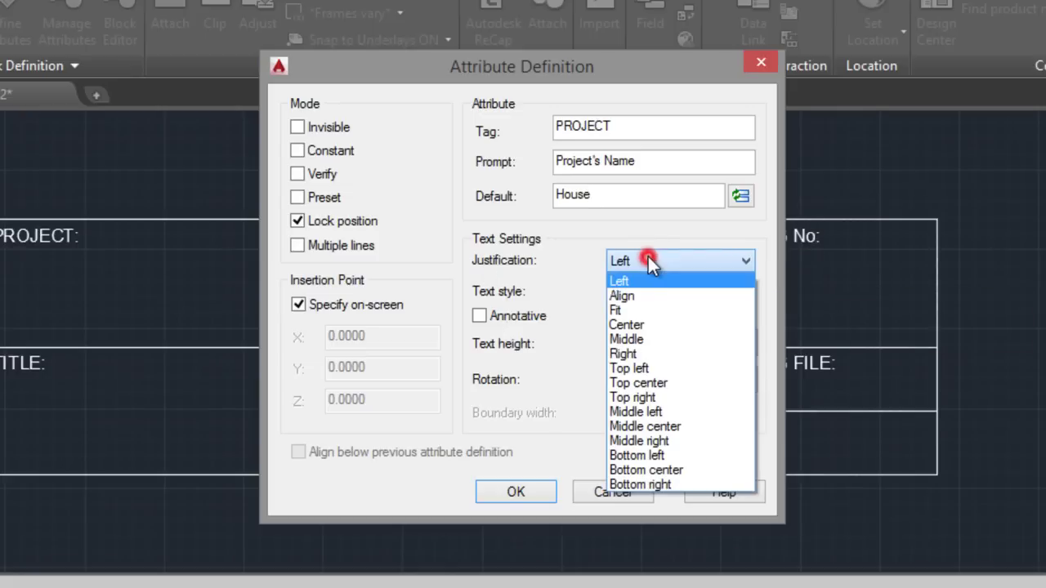
click(649, 324)
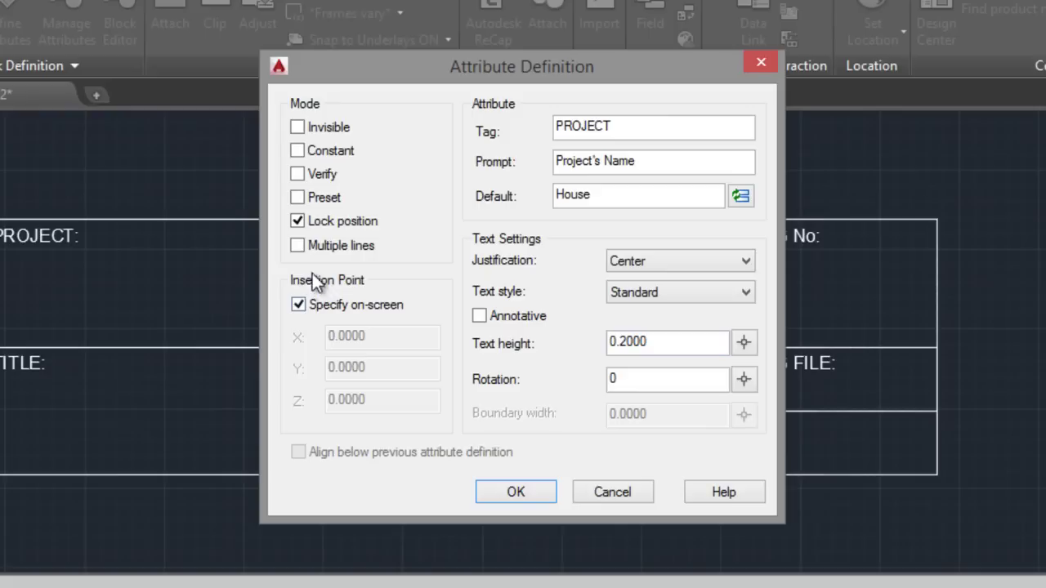
drag(666, 343, 603, 343)
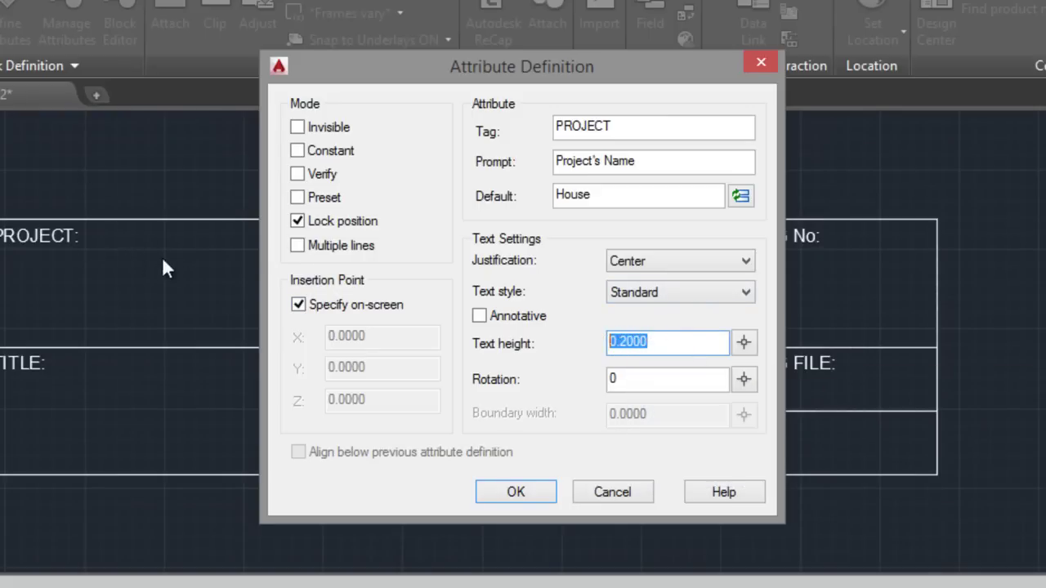
text(1)
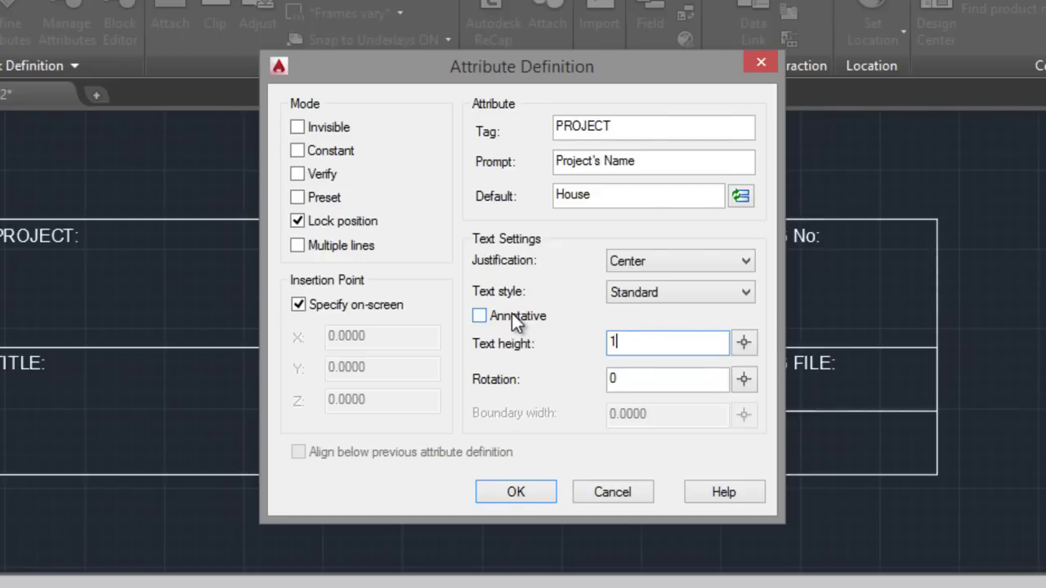
text(.2)
- Confirm the PROJECT attribute and place it in the upper-left PROJECT cell
click(527, 492)
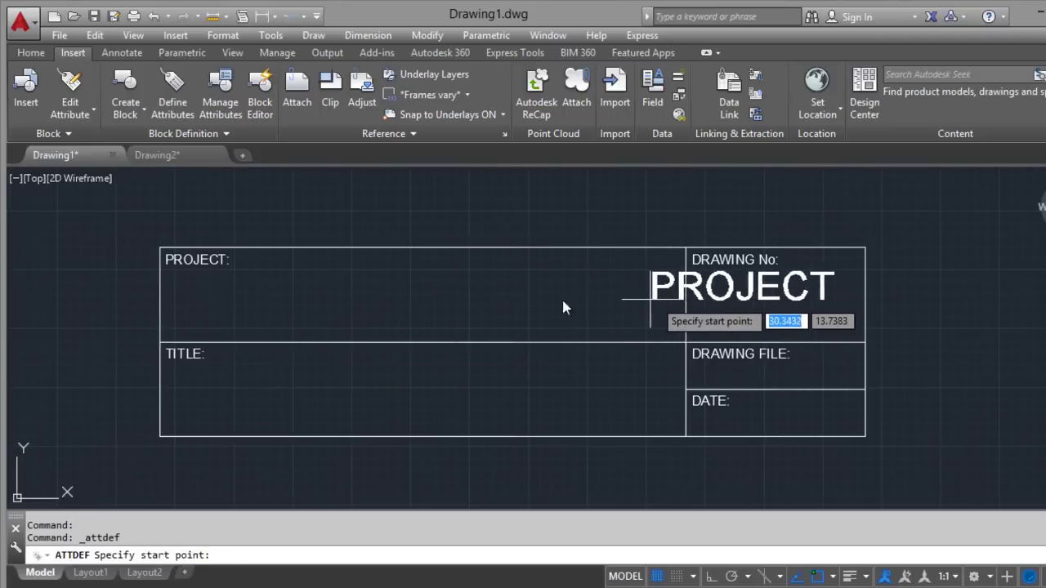
click(457, 304)
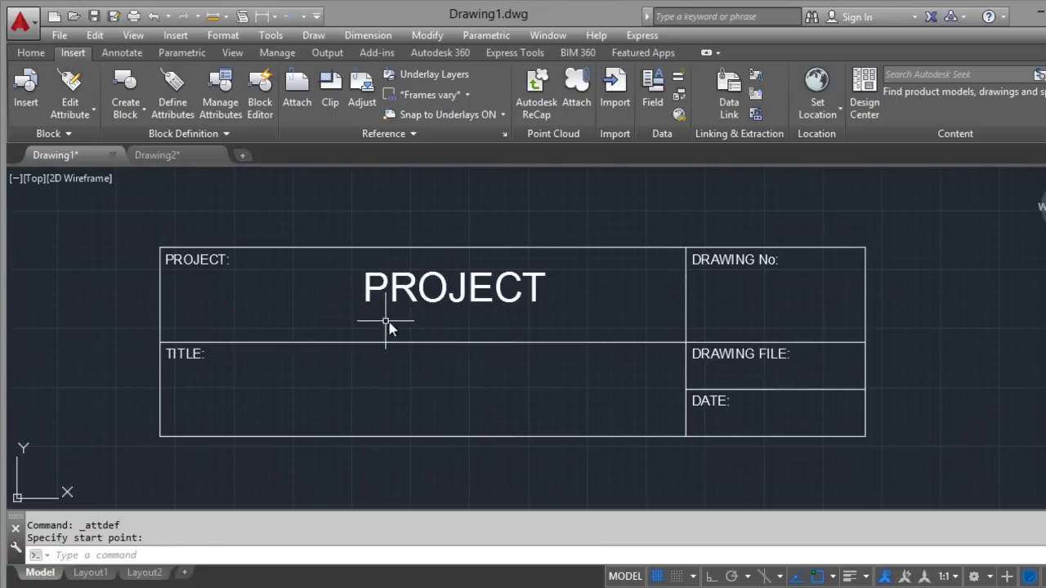
- Define a centre-justified TITLE attribute prompting Title's Name and place it in the TITLE cell
click(174, 96)
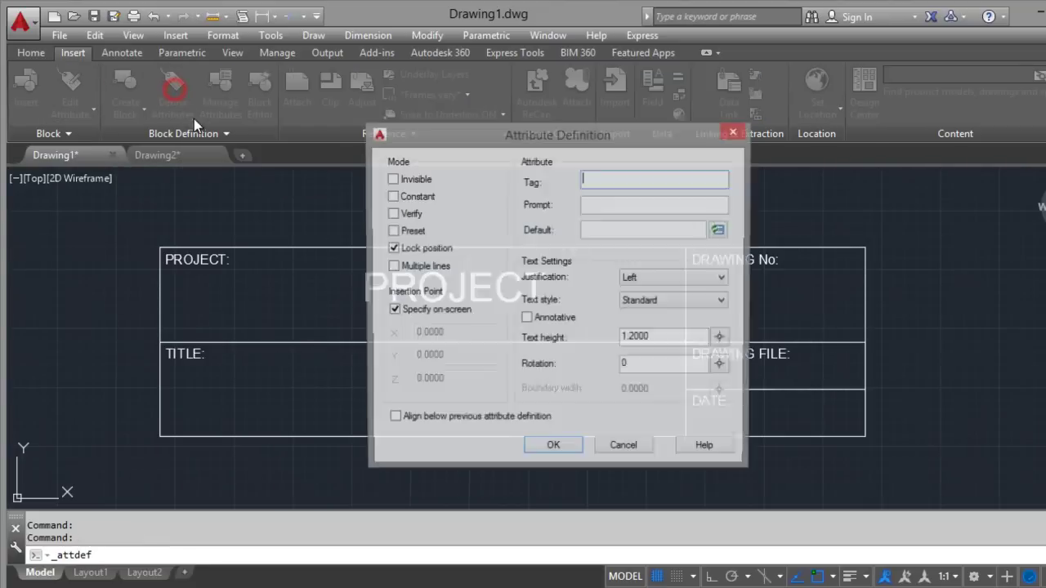
click(621, 184)
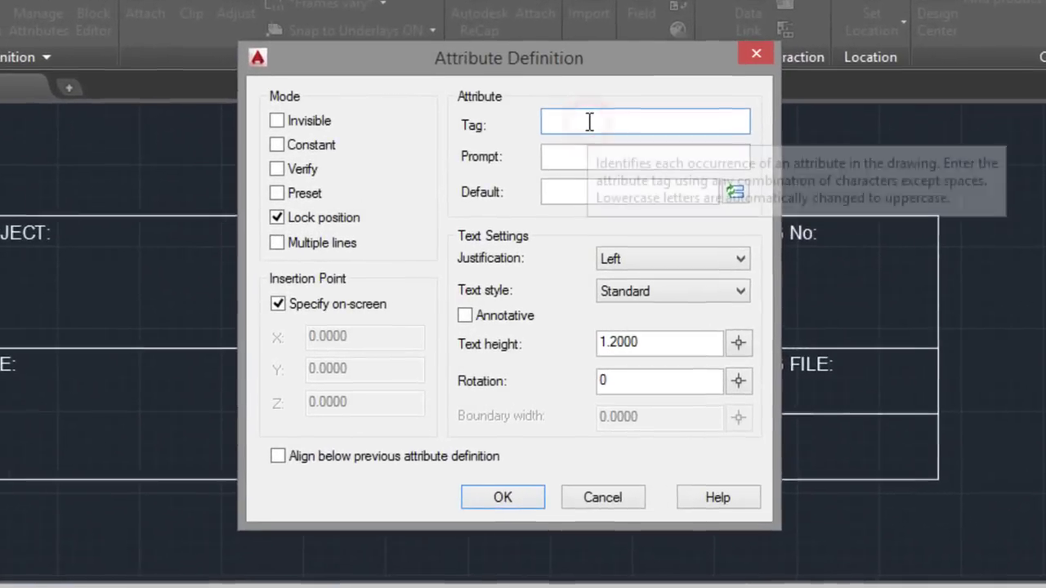
text(t)
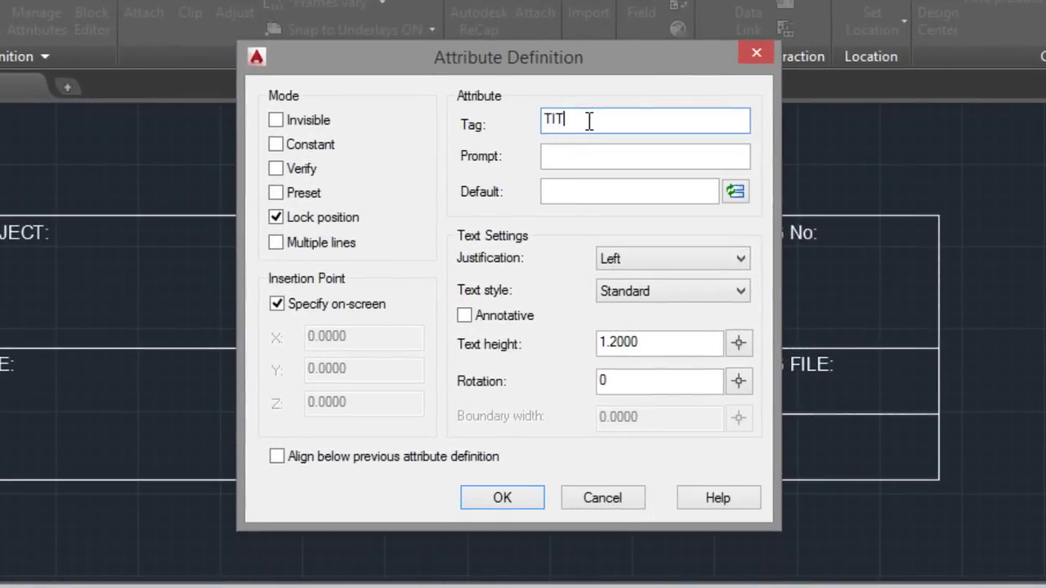
click(580, 155)
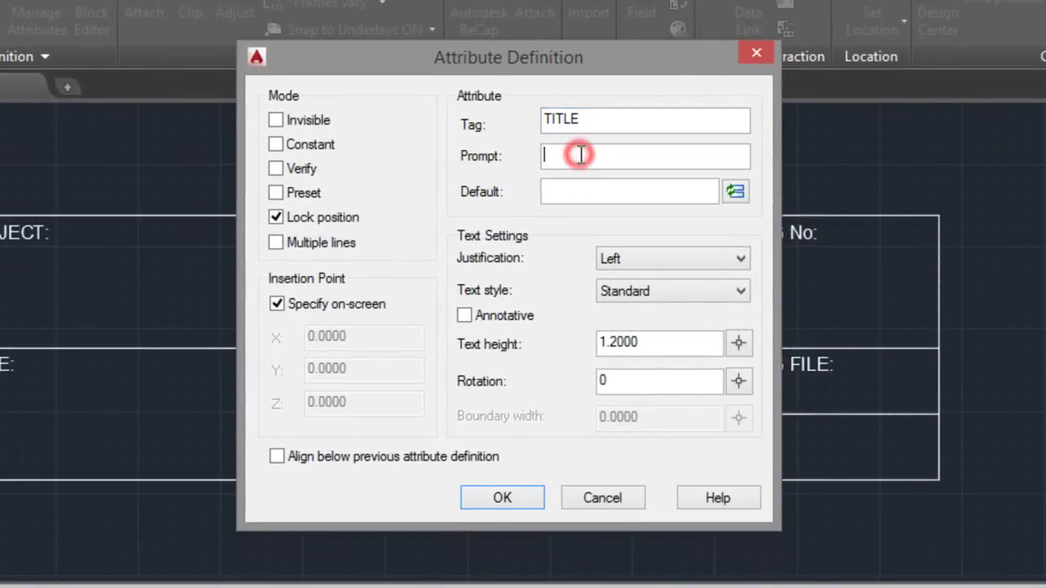
text(T)
text(itle's Name)
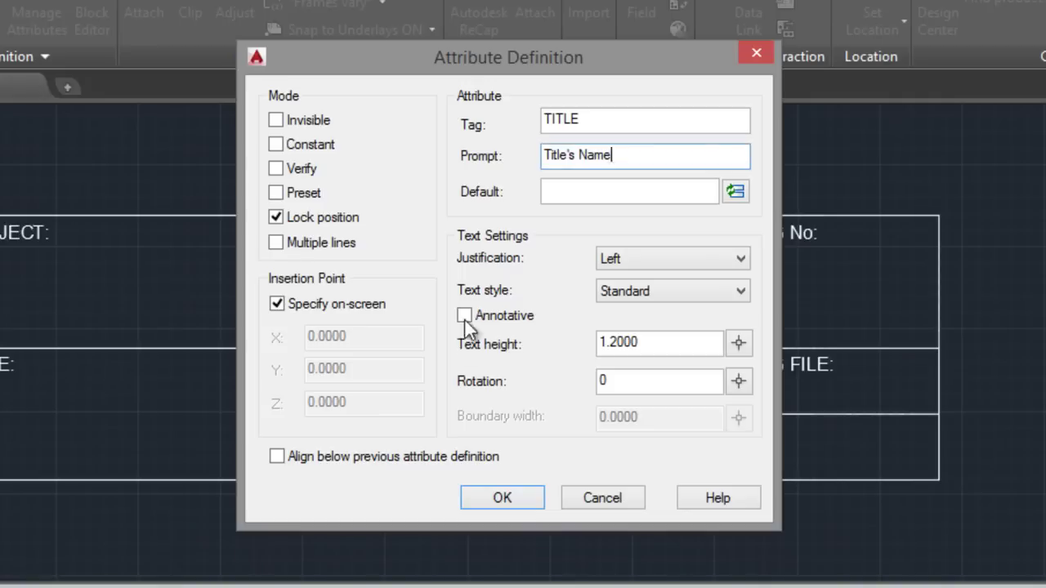
click(682, 260)
click(674, 325)
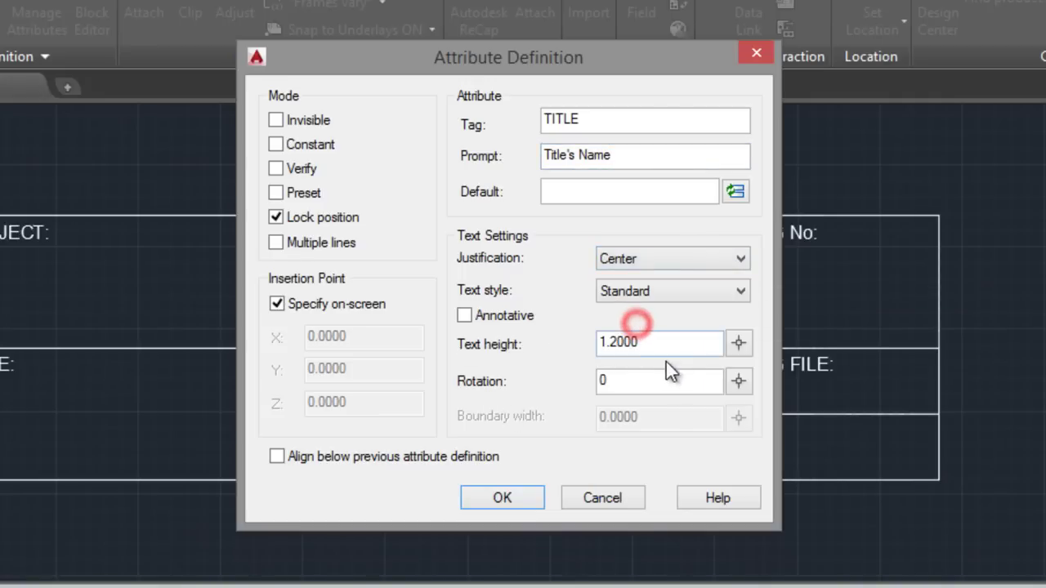
click(503, 498)
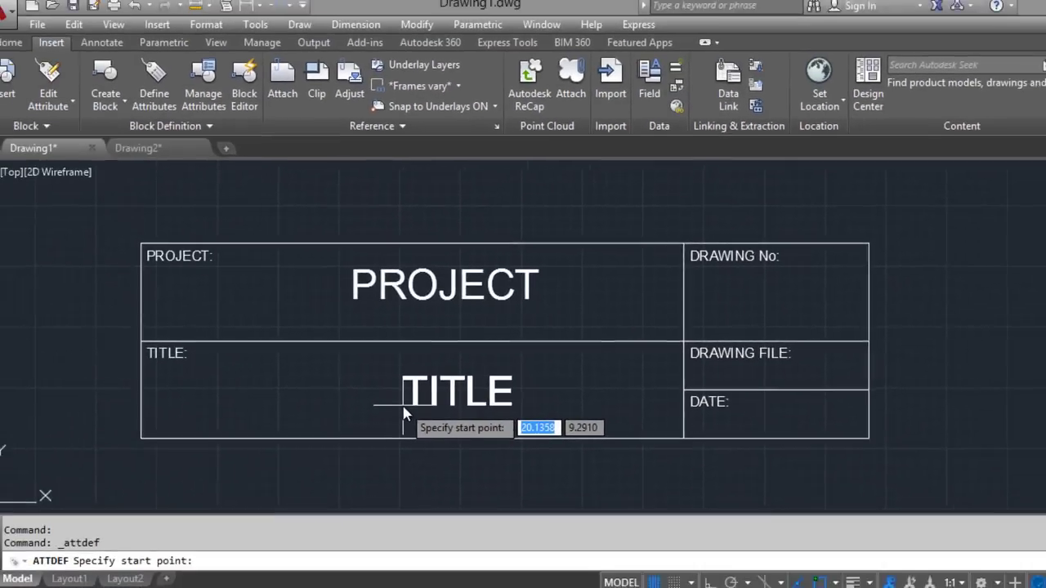
click(306, 432)
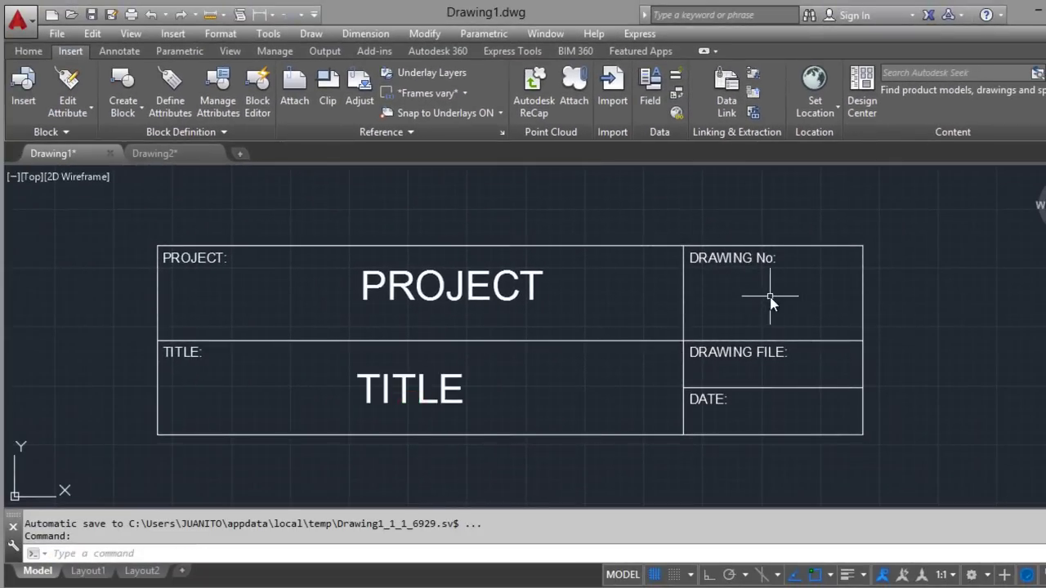
- Start a drawing-number attribute with prompt Drawing Number and Center justification
click(167, 89)
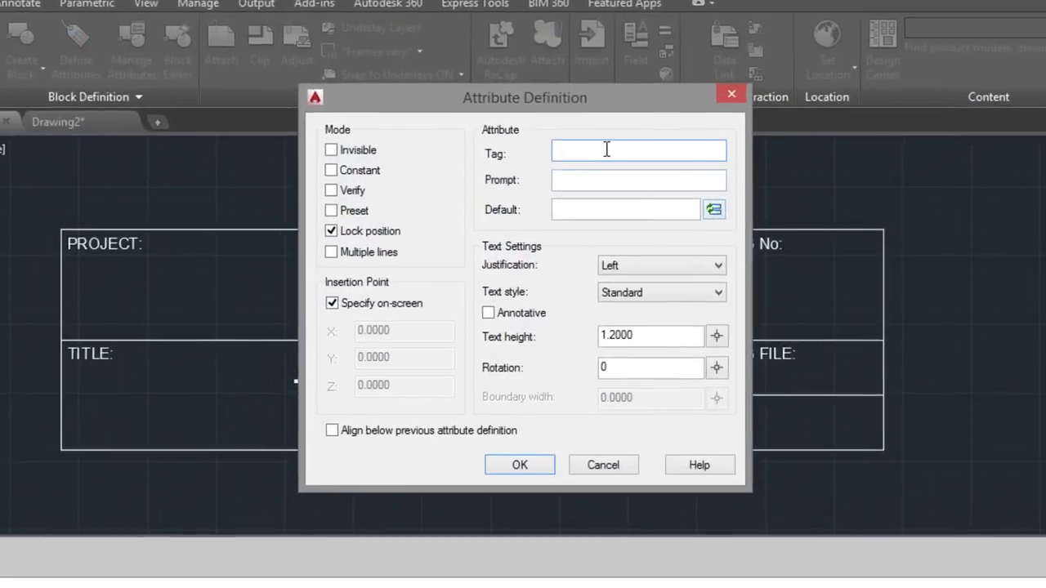
click(620, 179)
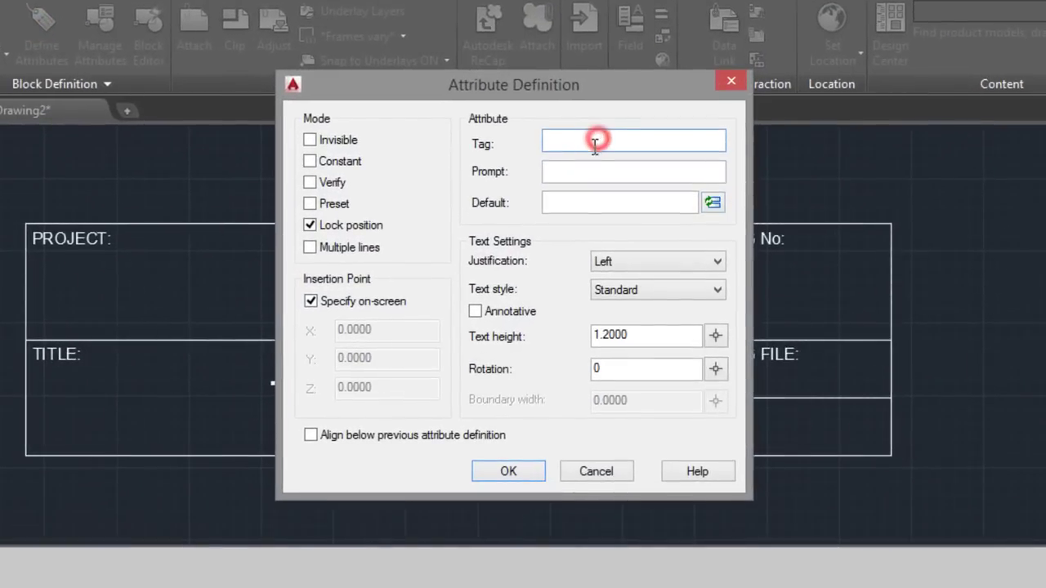
click(579, 140)
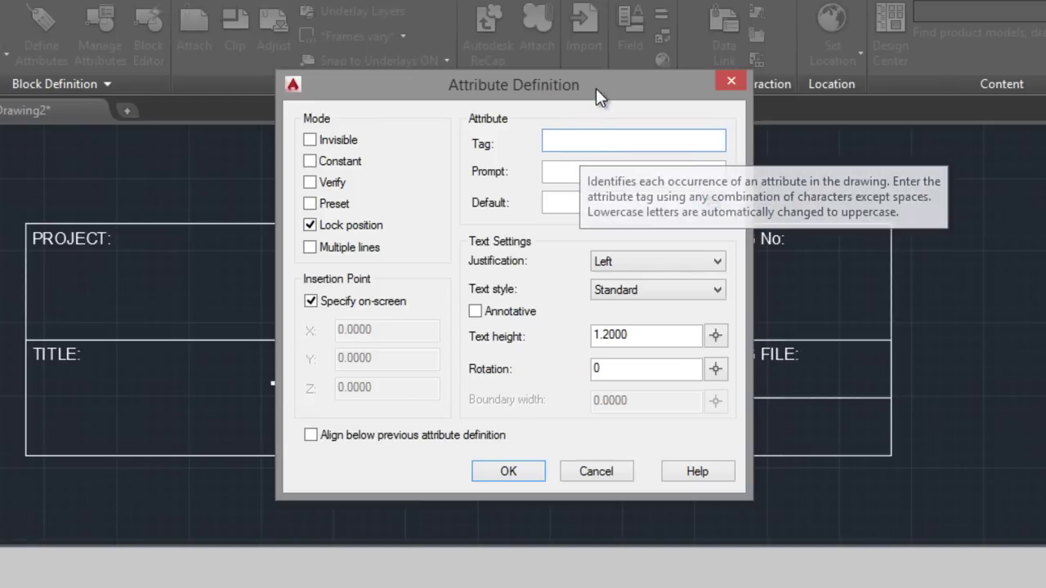
drag(595, 89, 511, 89)
click(517, 144)
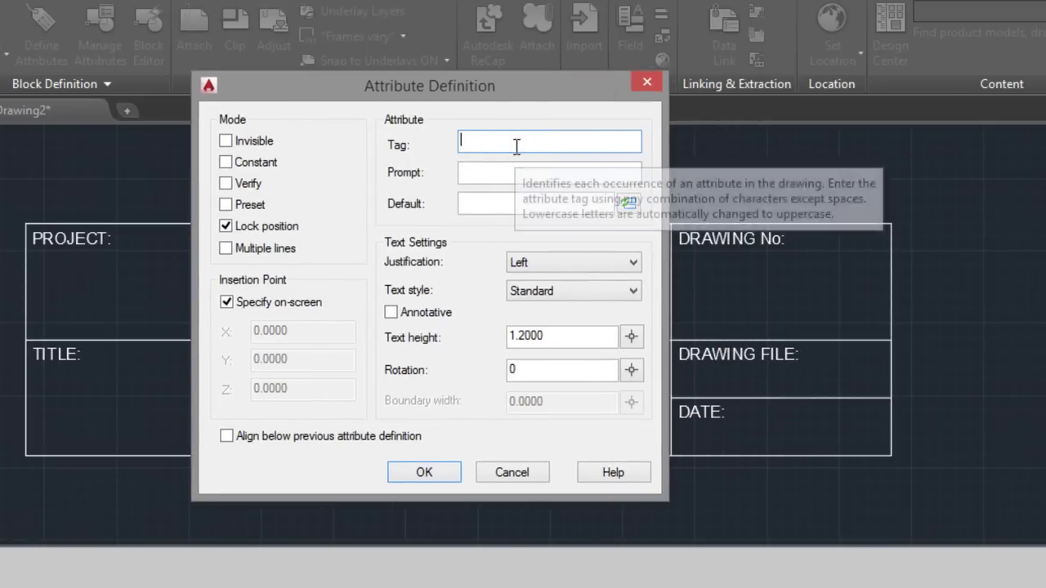
text(G)
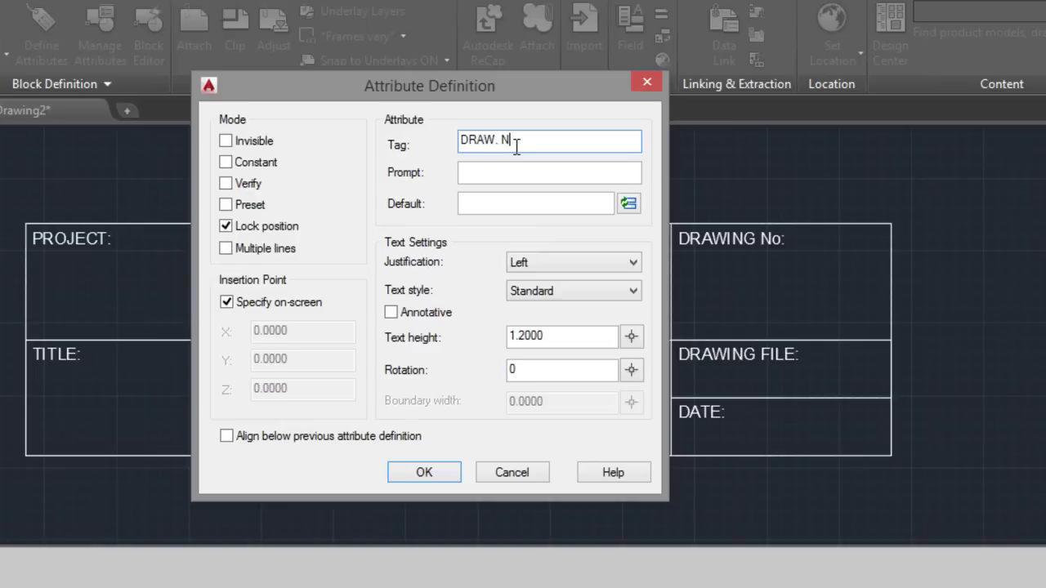
click(498, 170)
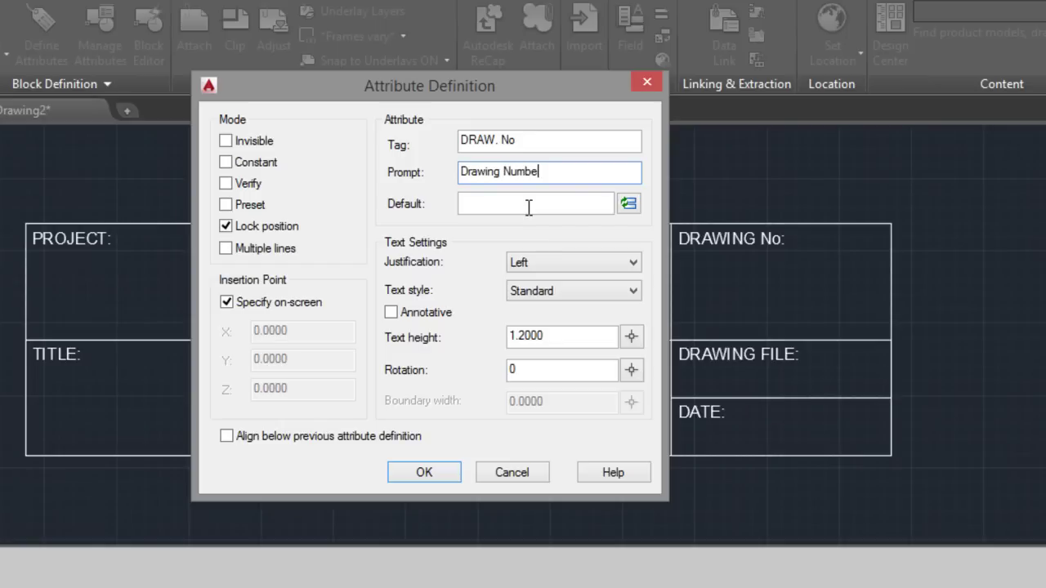
click(545, 263)
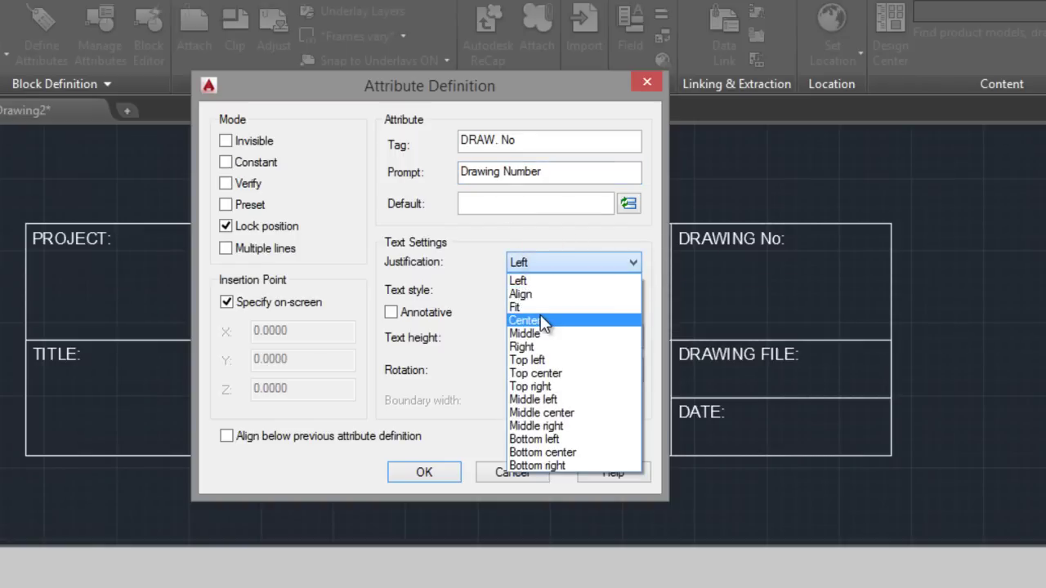
click(540, 316)
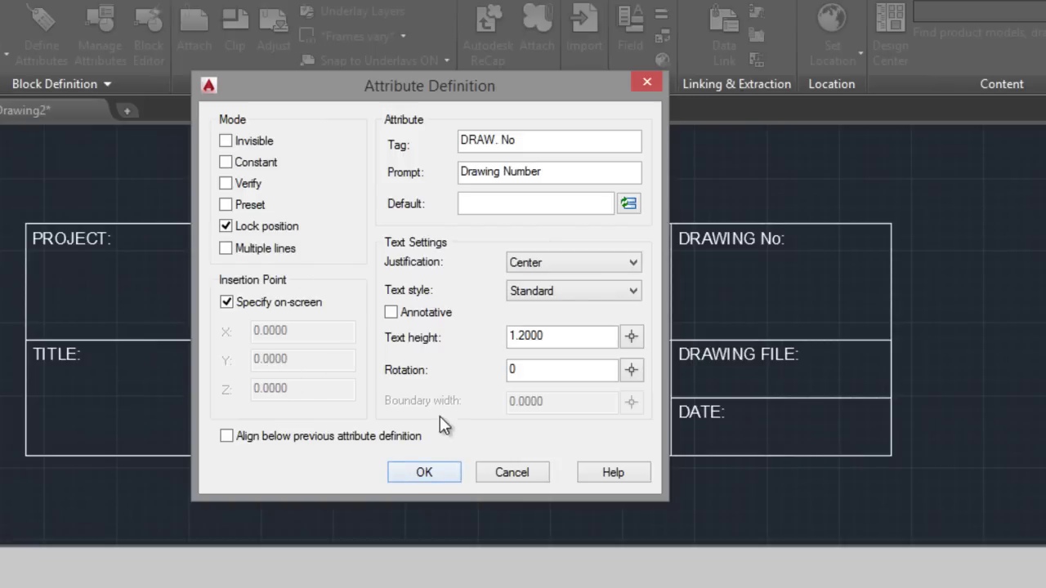
- Fix the tag to DRAW.No without spaces, then place it in the DRAWING No cell
click(426, 472)
click(503, 342)
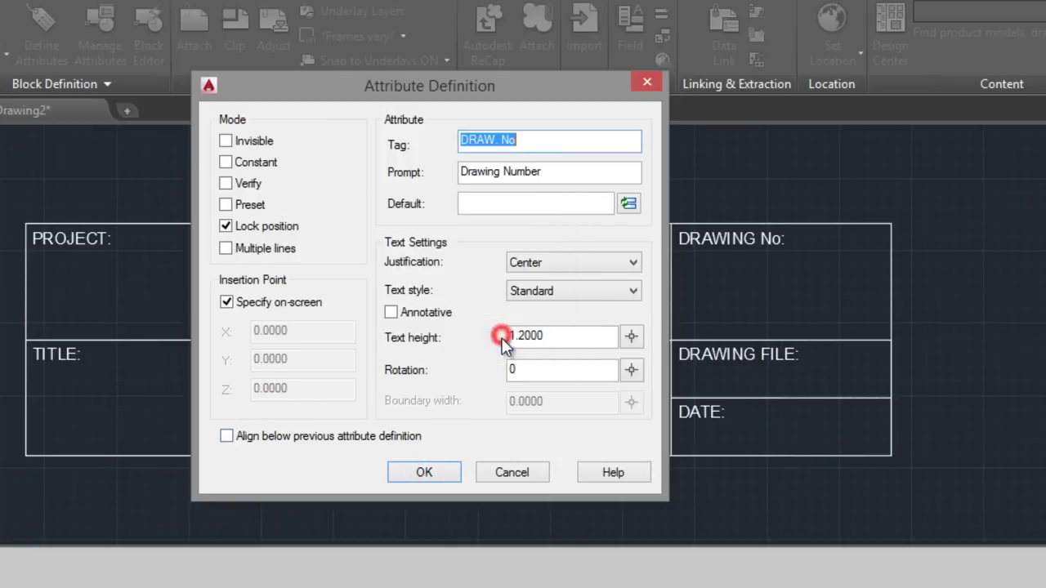
click(499, 145)
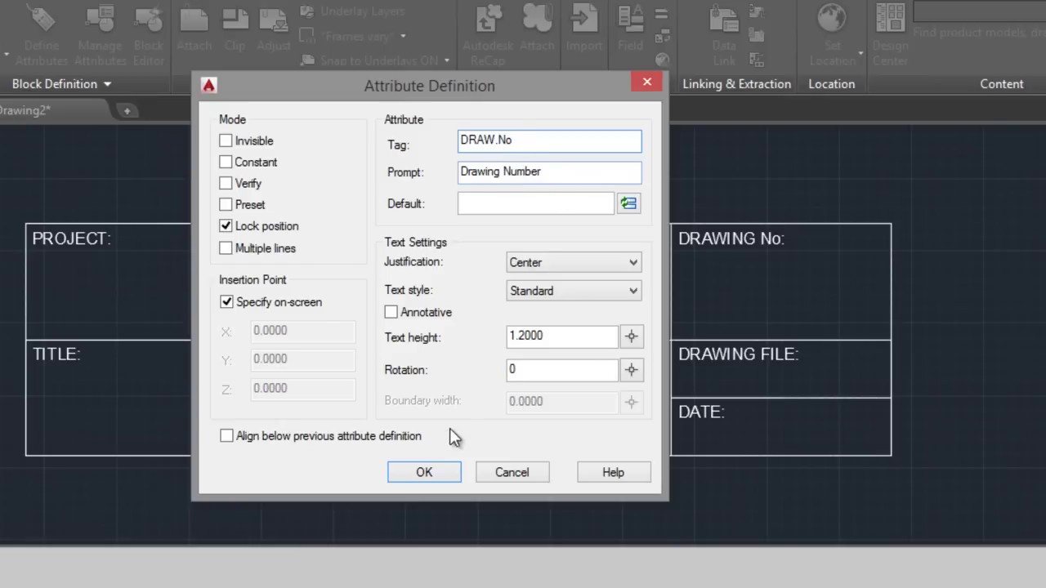
click(425, 471)
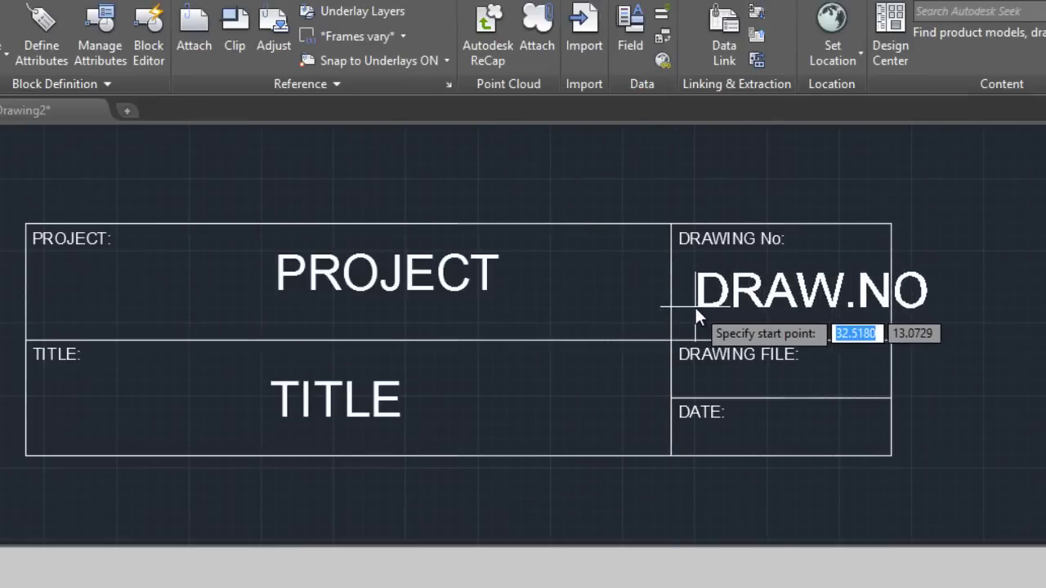
click(780, 307)
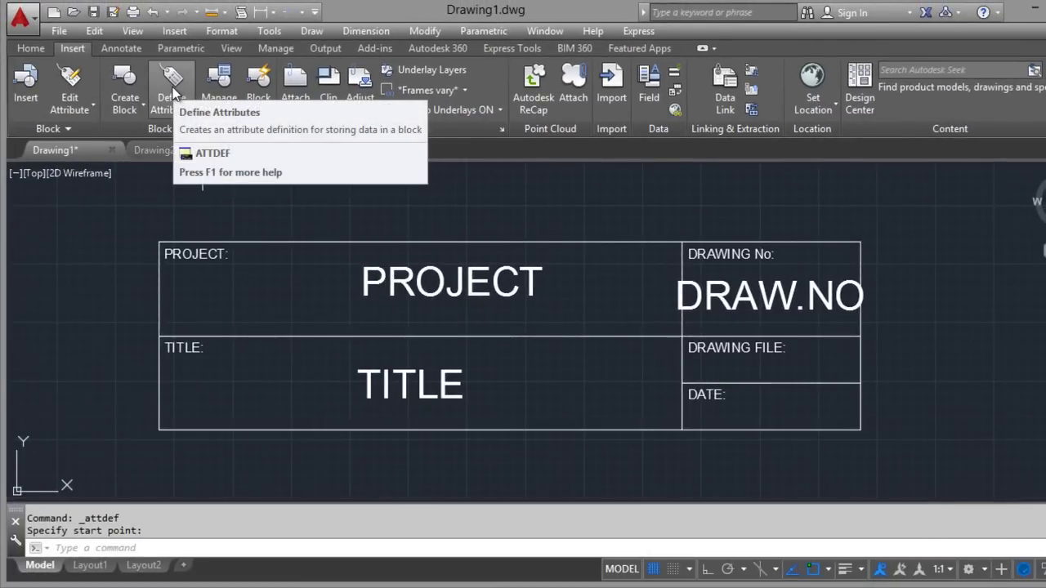
- Tag a new attribute DRAW.FILE and open the Field dialog for its default value
click(174, 88)
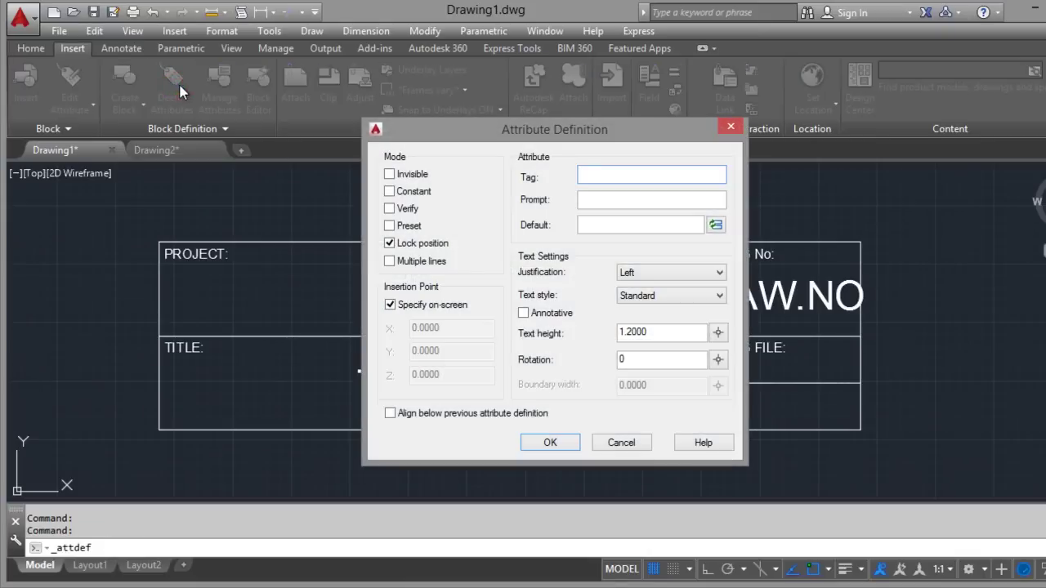
drag(611, 131, 479, 138)
click(480, 181)
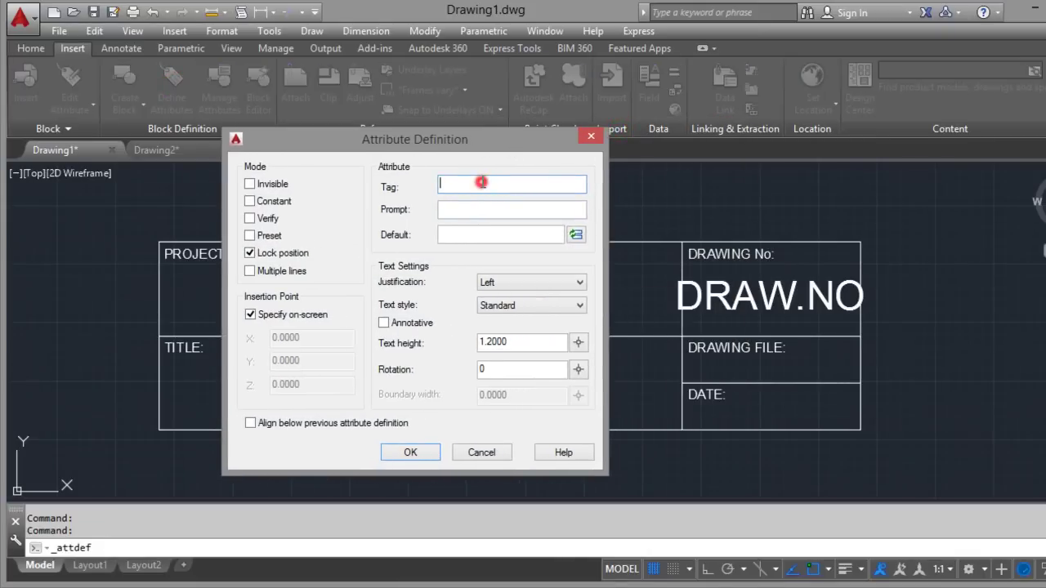
text(d)
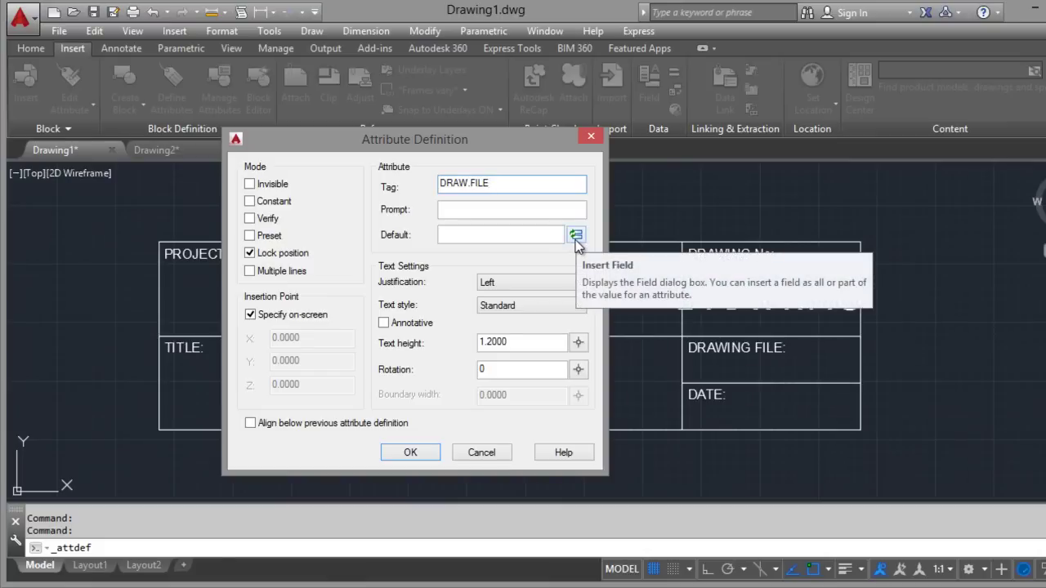
click(577, 237)
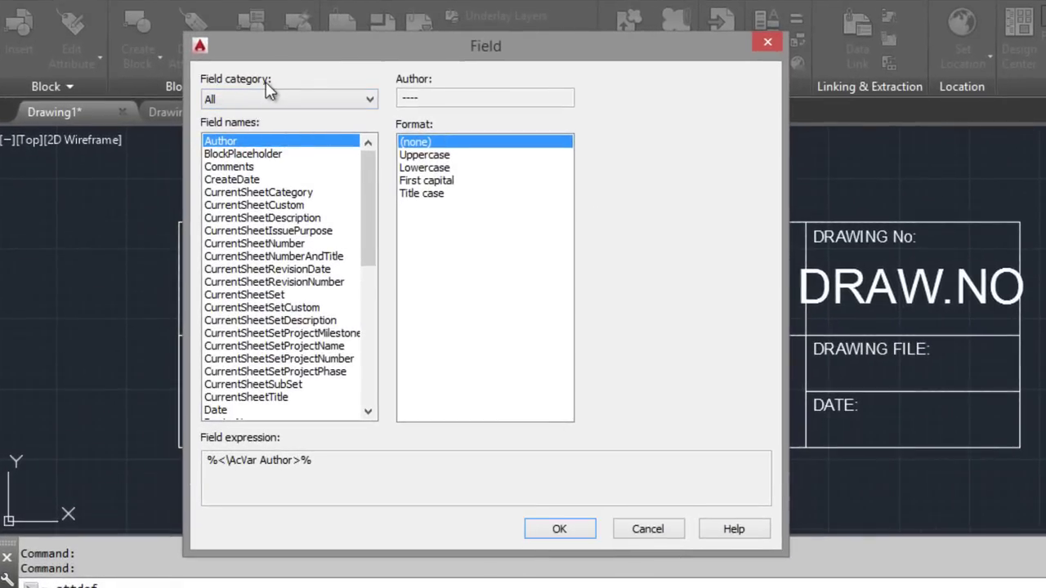
- Choose the Document > Filename field in Filename only format, showing Drawing1.dwg
click(228, 97)
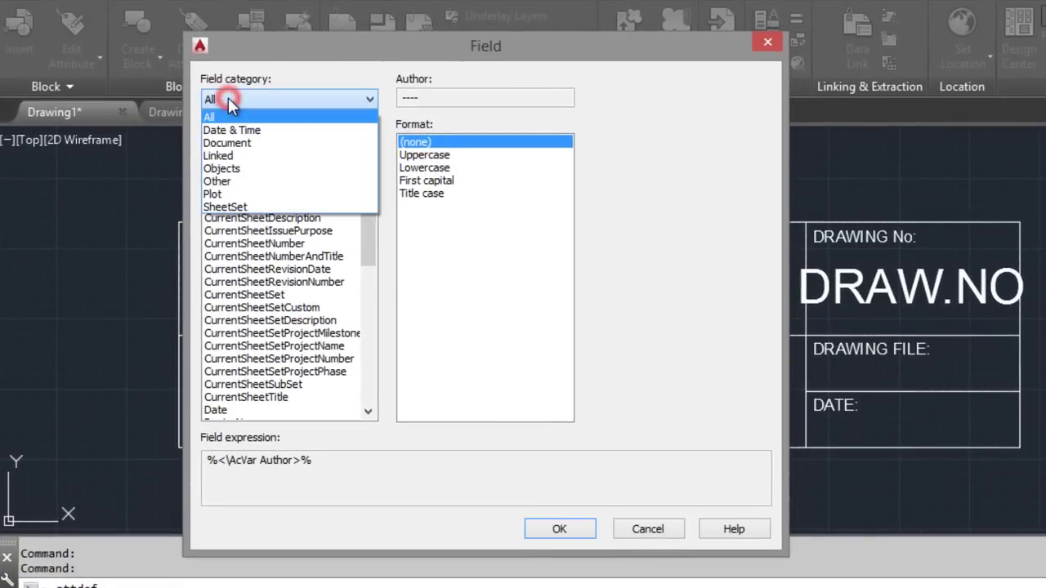
click(245, 145)
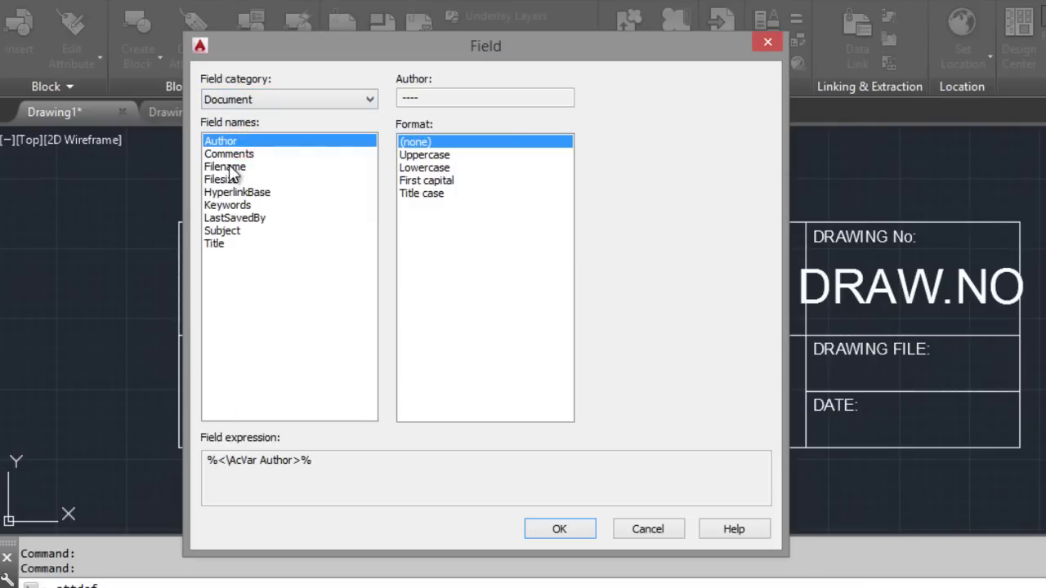
click(228, 166)
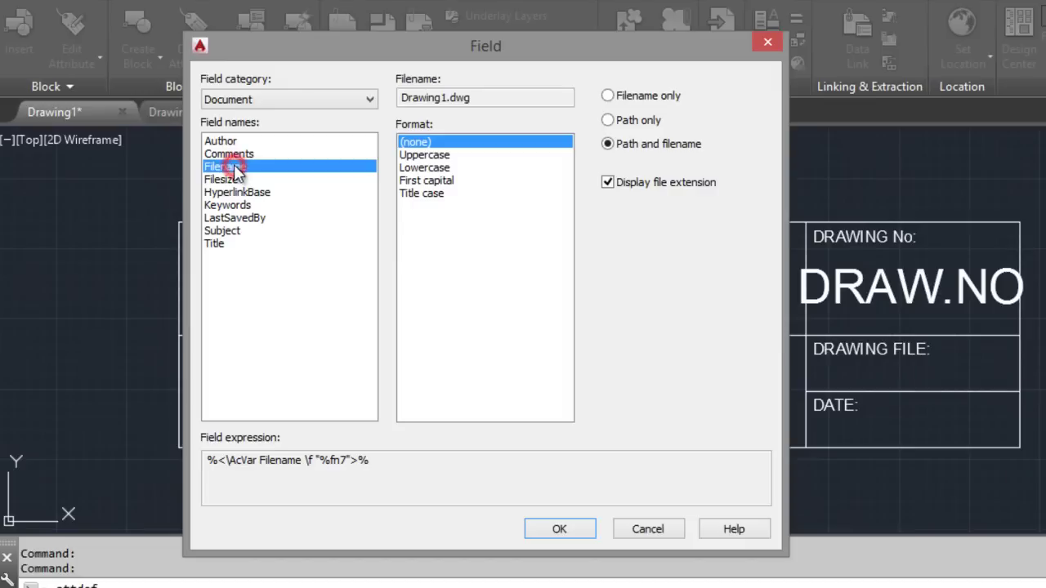
click(608, 96)
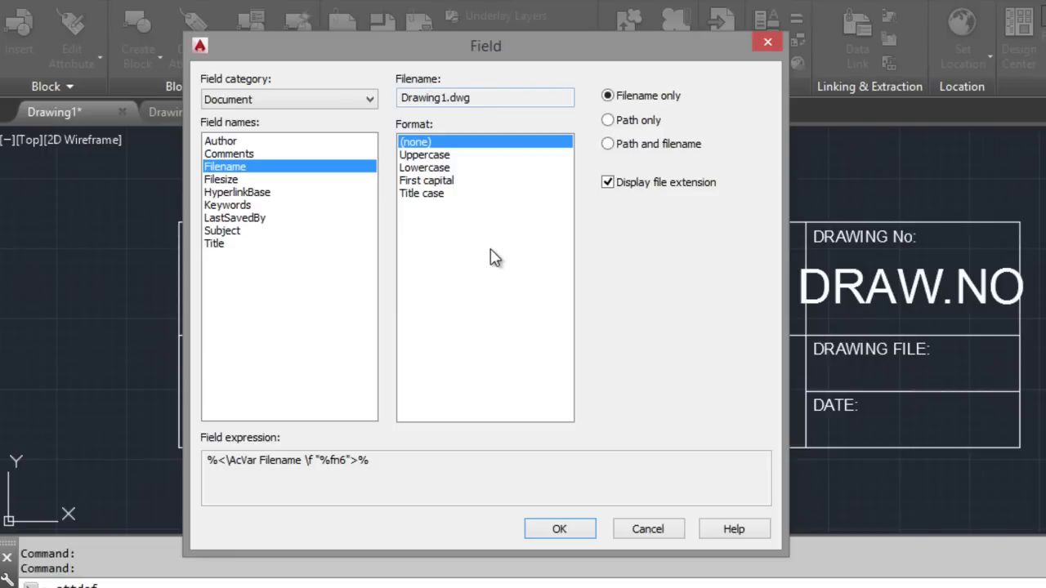
click(556, 526)
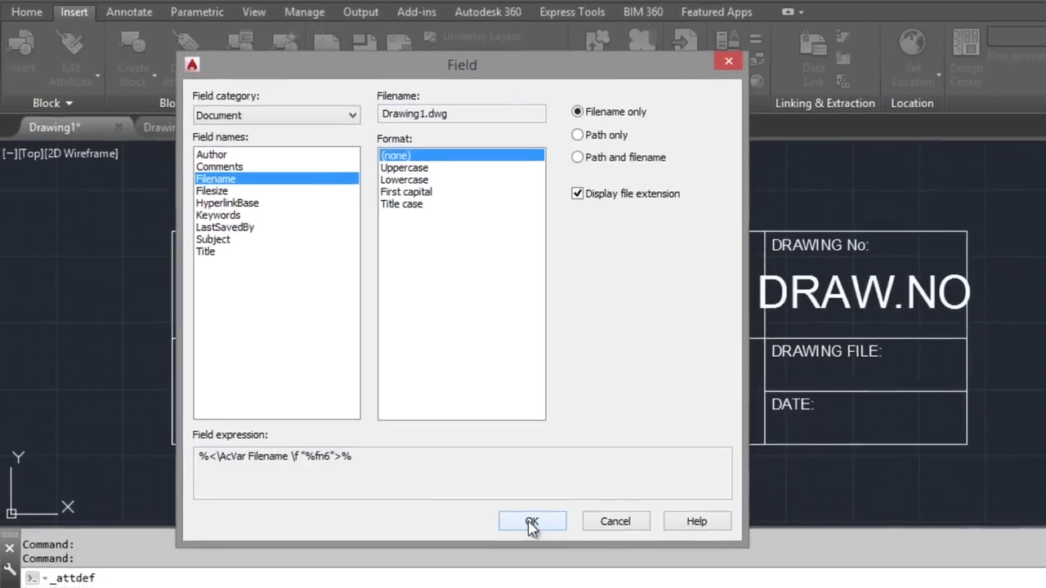
- Accept the filename default and make the DRAW.FILE attribute centred with 0.6 text height
click(558, 530)
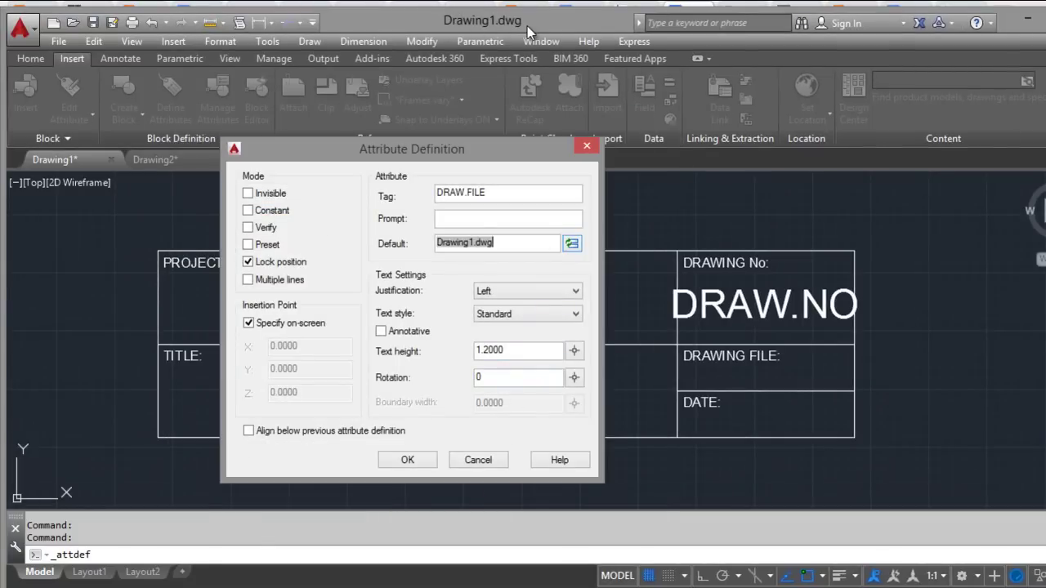
click(529, 290)
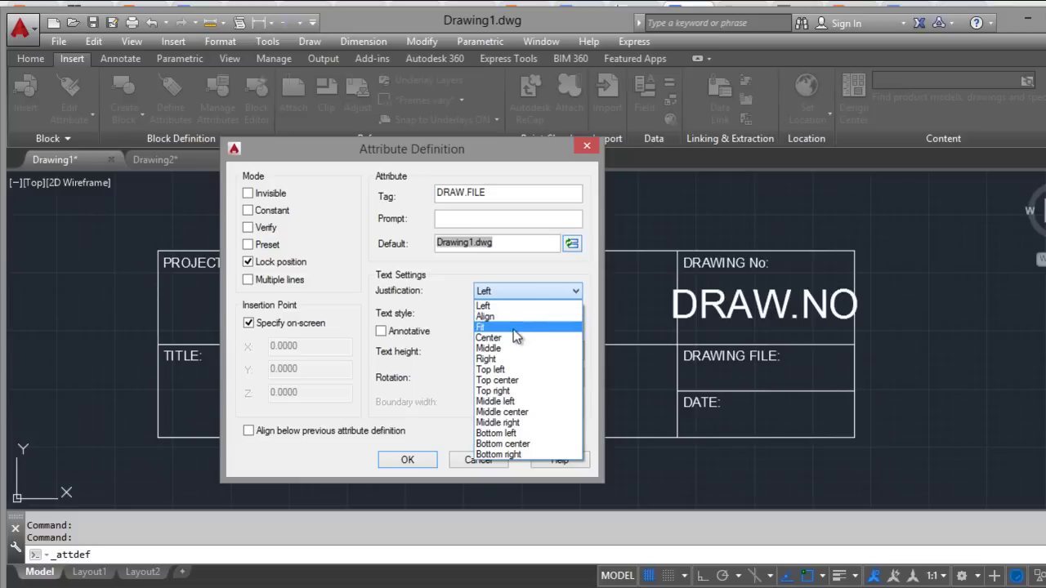
click(512, 336)
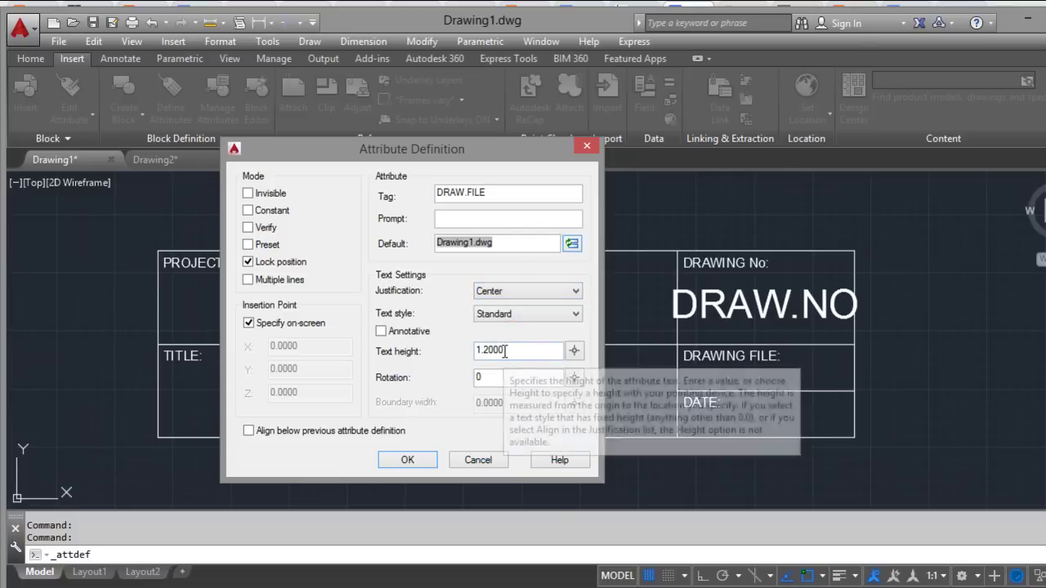
double_click(513, 351)
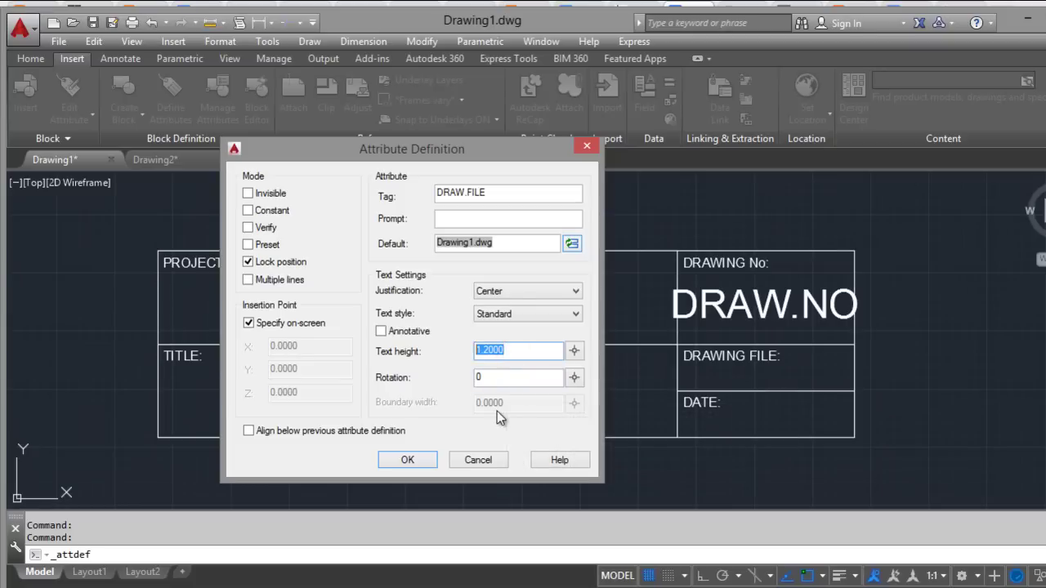
text(.6)
click(408, 459)
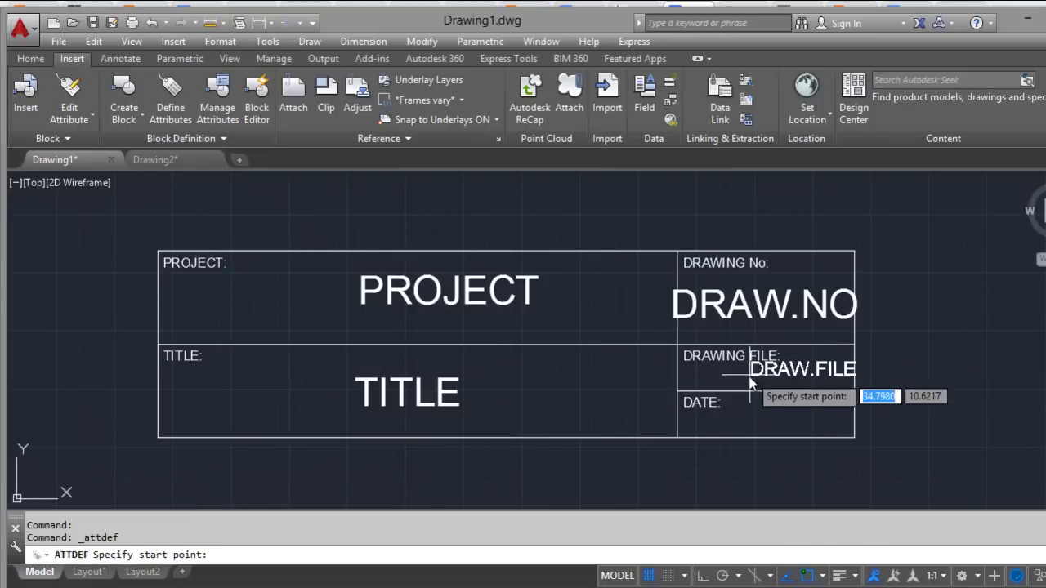
- Place the DRAW.FILE attribute inside the DRAWING FILE cell with object snap off
key(F3)
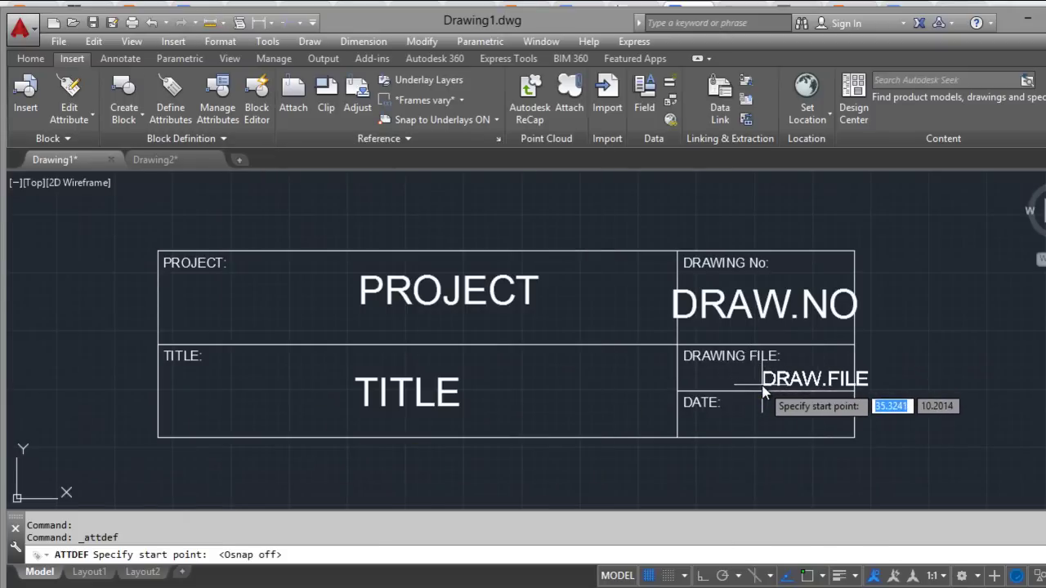
click(761, 392)
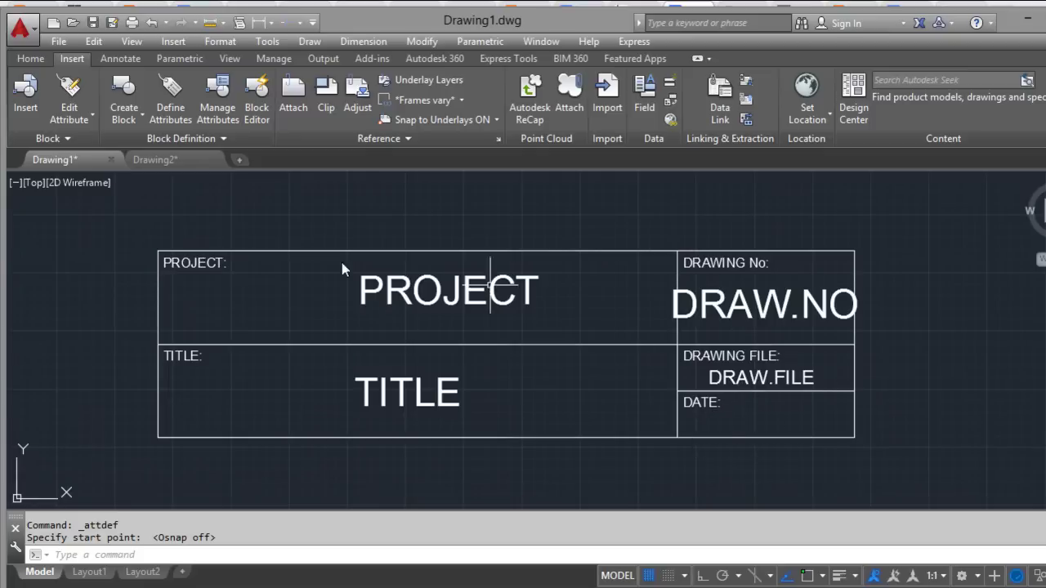
click(173, 94)
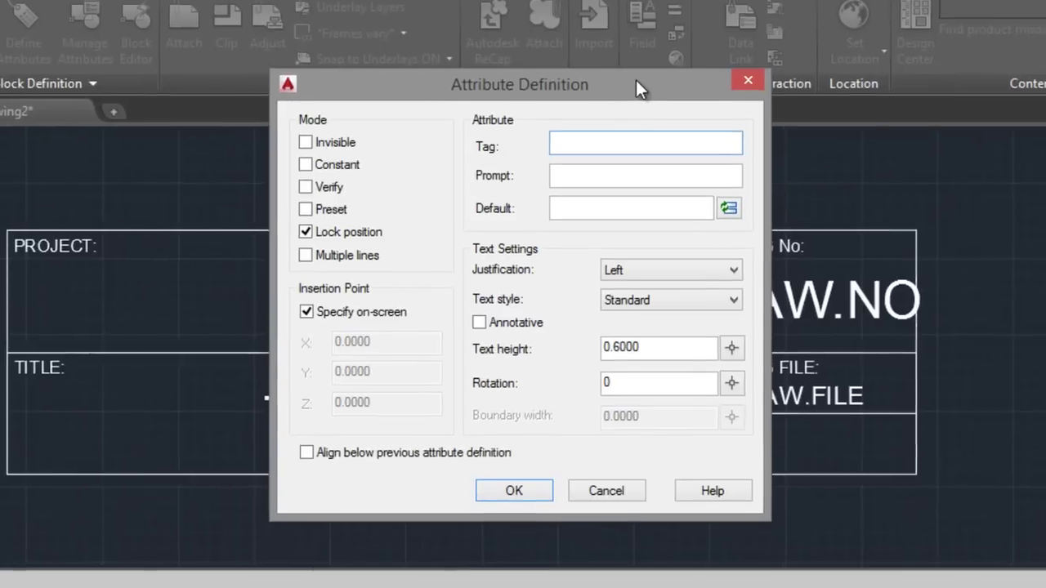
- Give the new attribute the tag DATE
drag(636, 80, 443, 87)
click(408, 150)
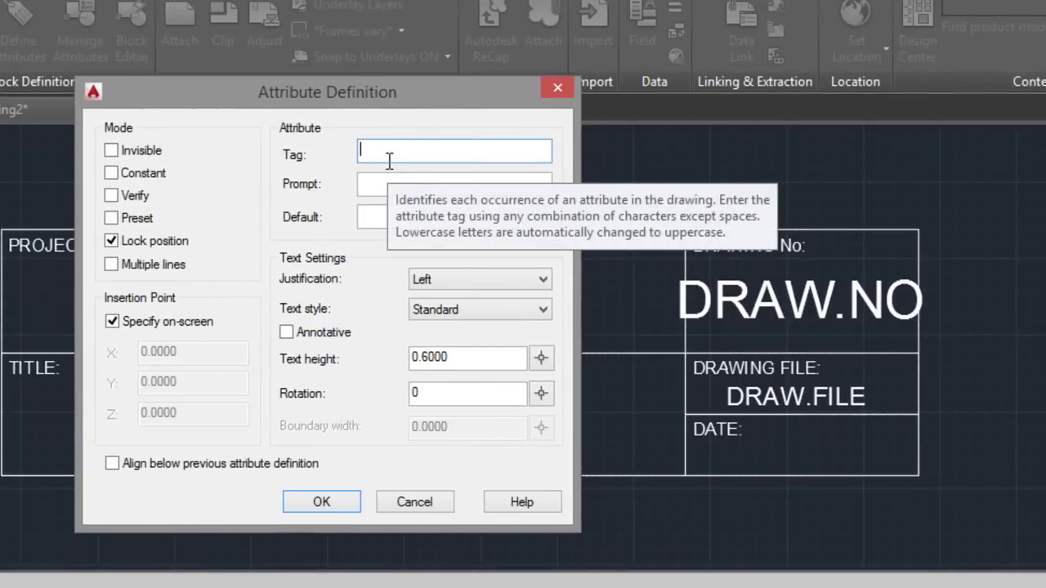
text(GADATE)
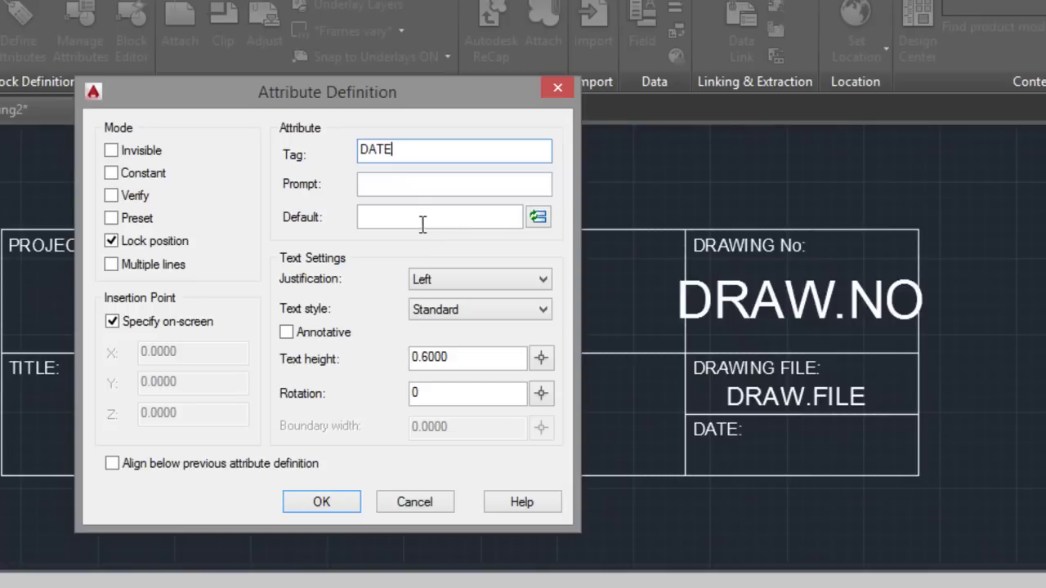
click(409, 183)
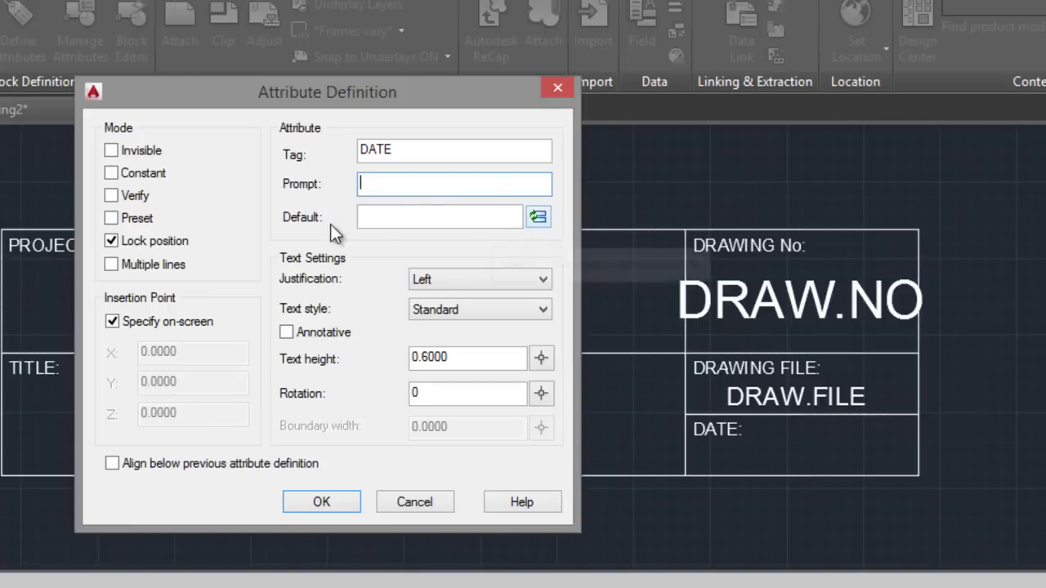
- Set the DATE default to a Date field in d-MMM-yy format (9-Oct-14)
click(539, 217)
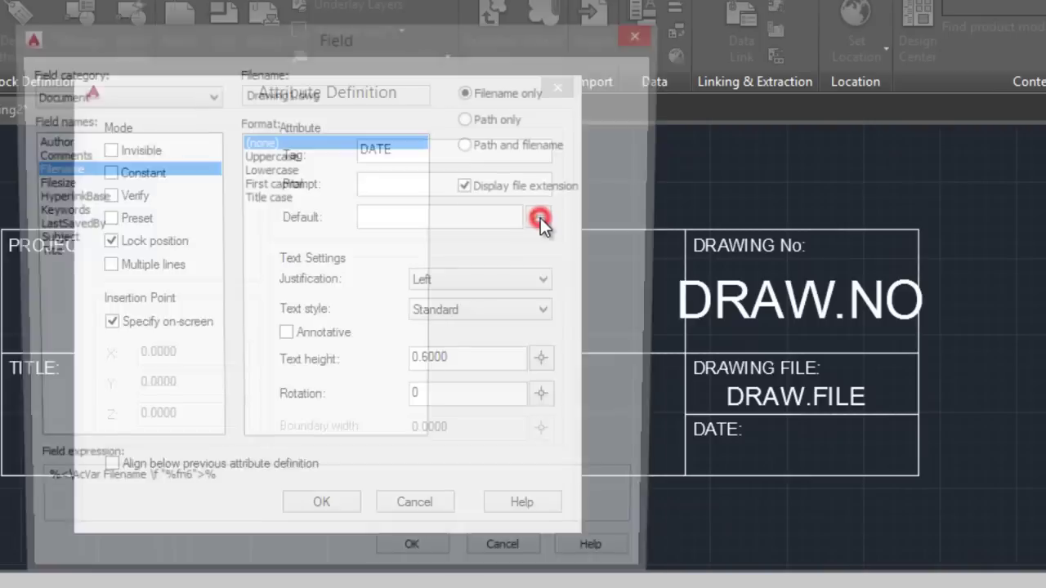
click(99, 102)
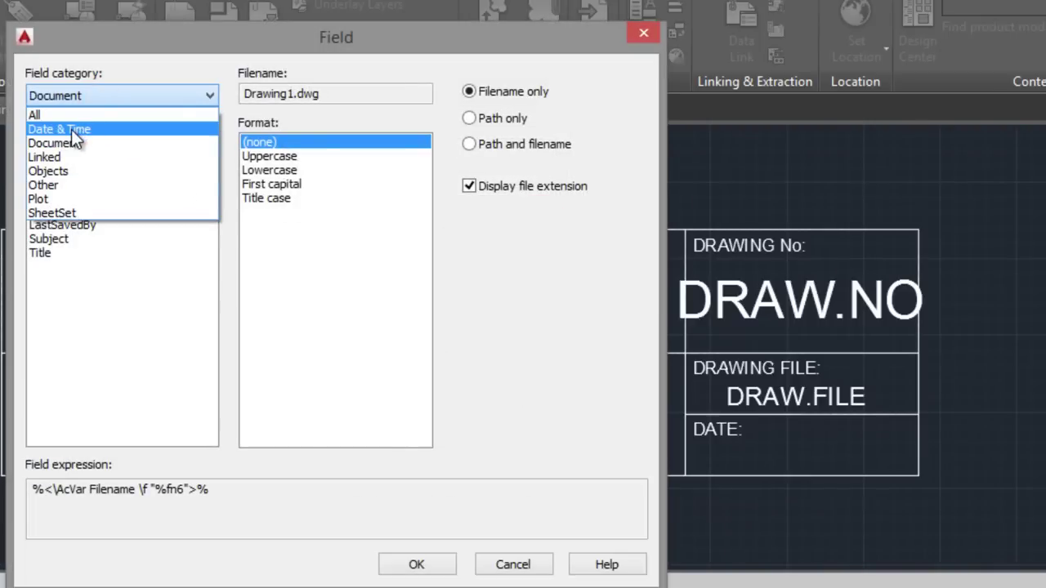
click(71, 131)
click(51, 157)
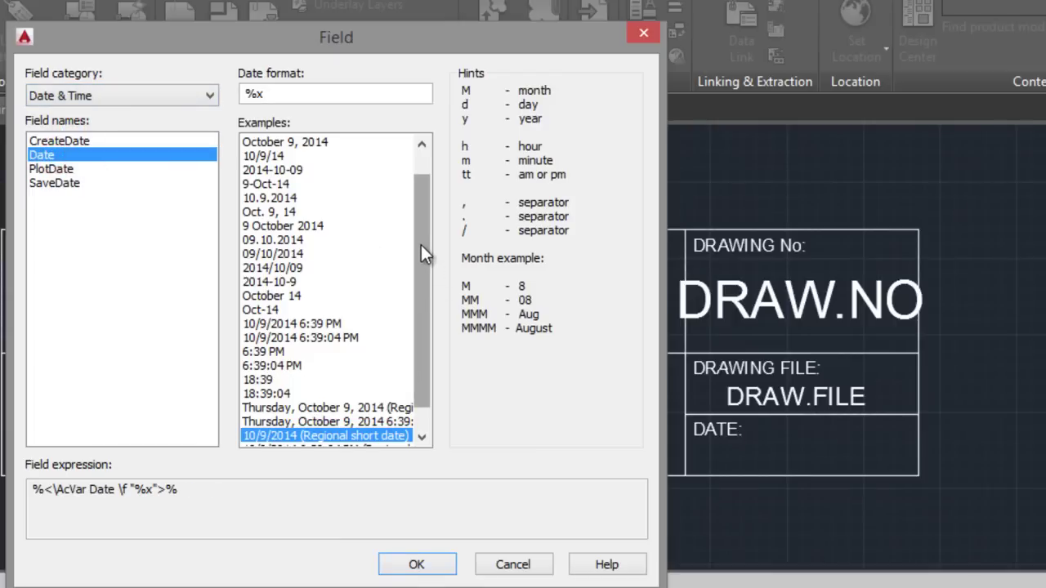
drag(421, 244, 420, 181)
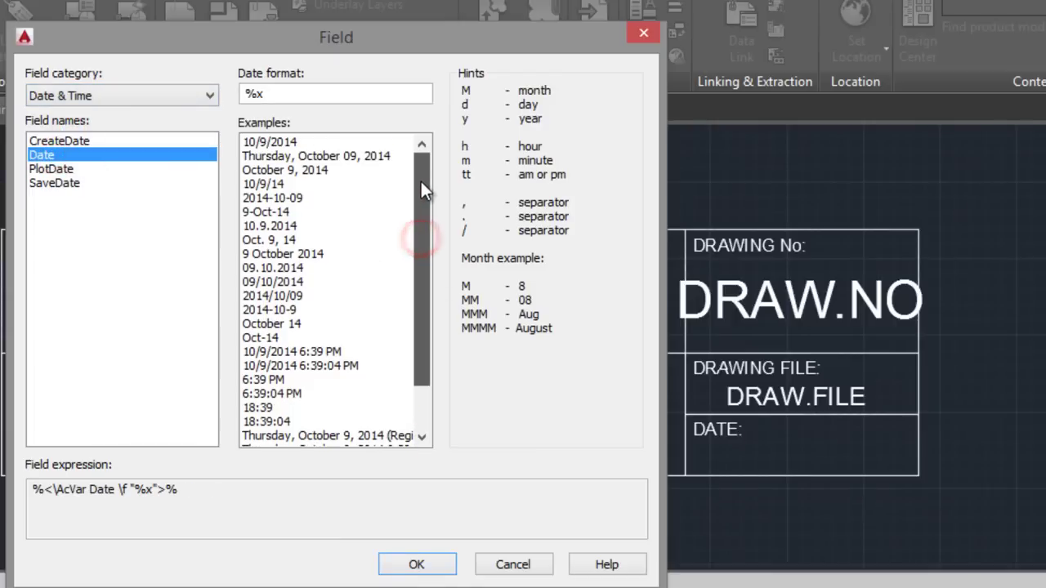
click(275, 212)
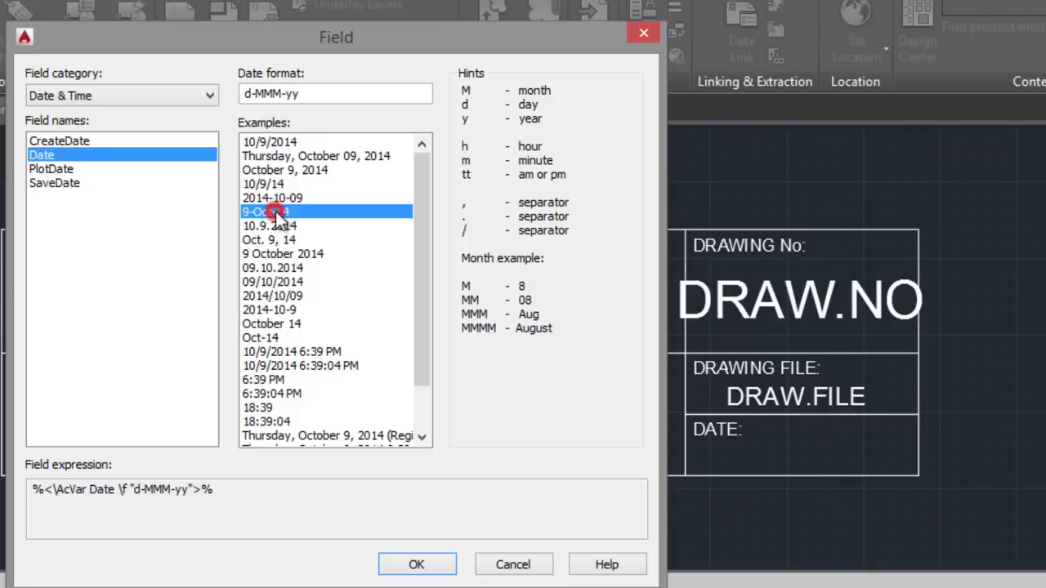
click(417, 565)
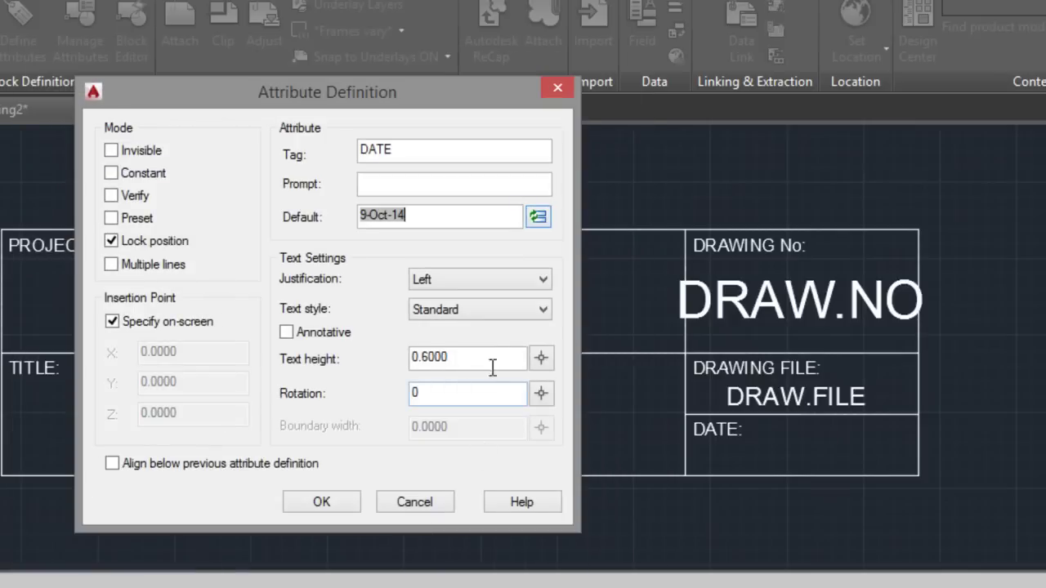
- Centre the DATE attribute and place it inside the DATE cell
click(545, 277)
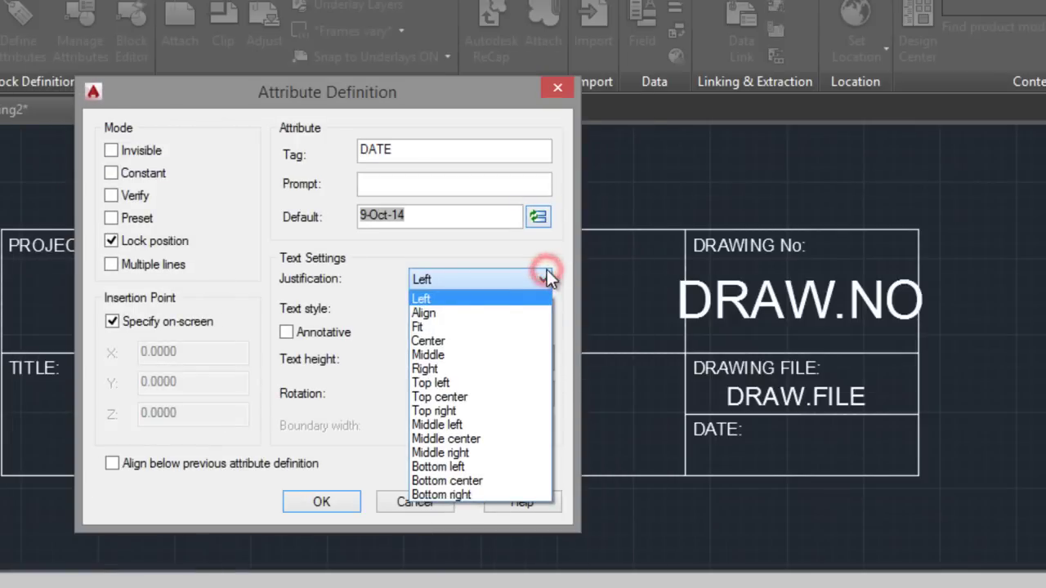
click(444, 341)
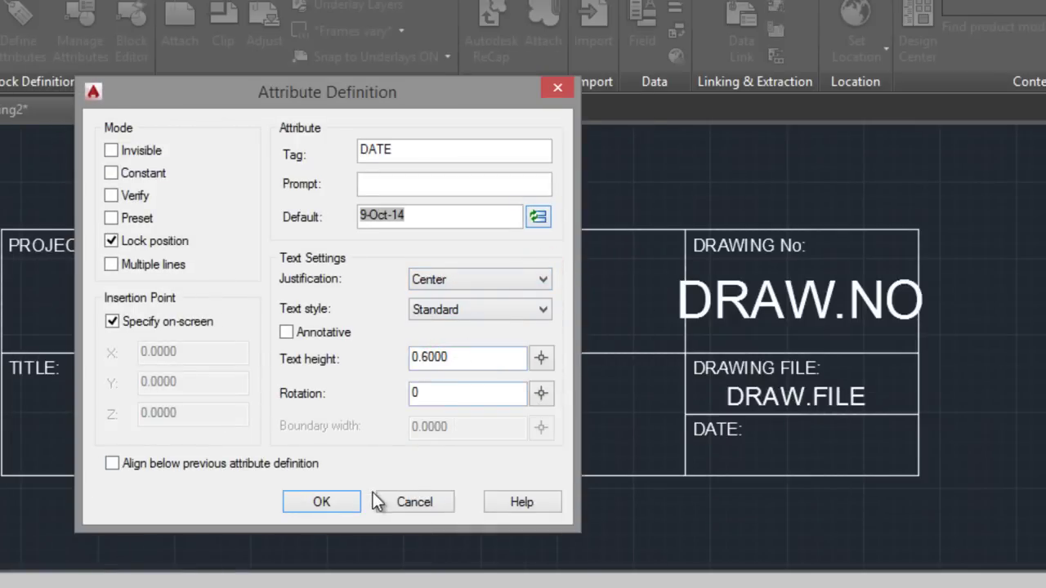
click(320, 503)
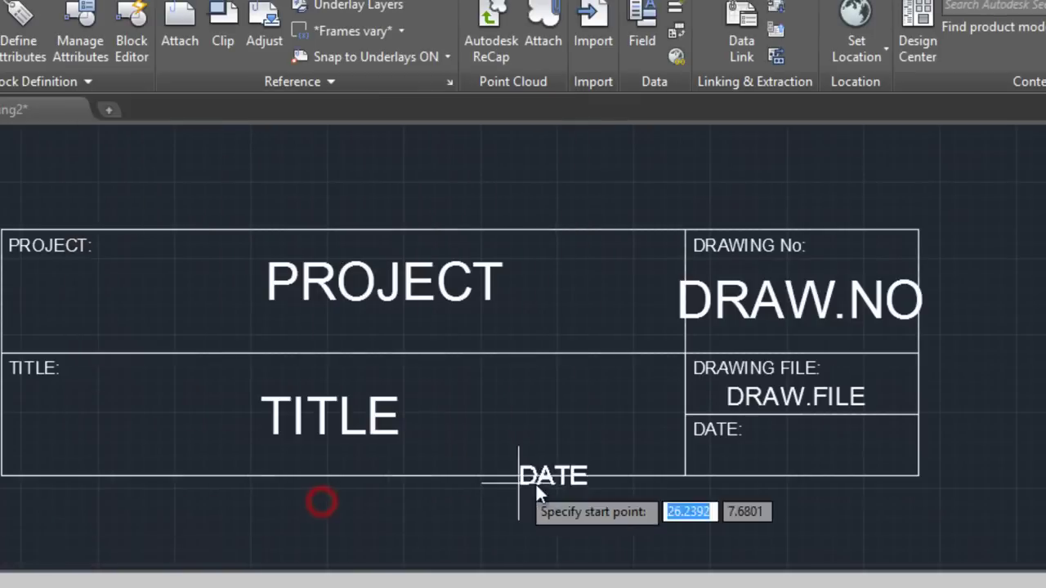
click(800, 461)
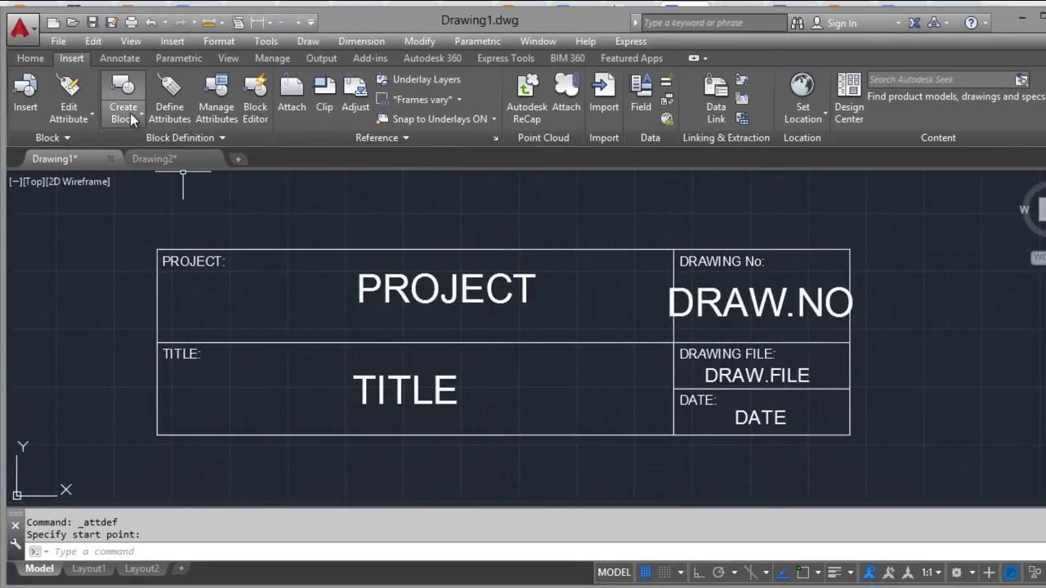
- Define the Plan Title block from all 14 title-block objects, set to open in the Block Editor
click(121, 89)
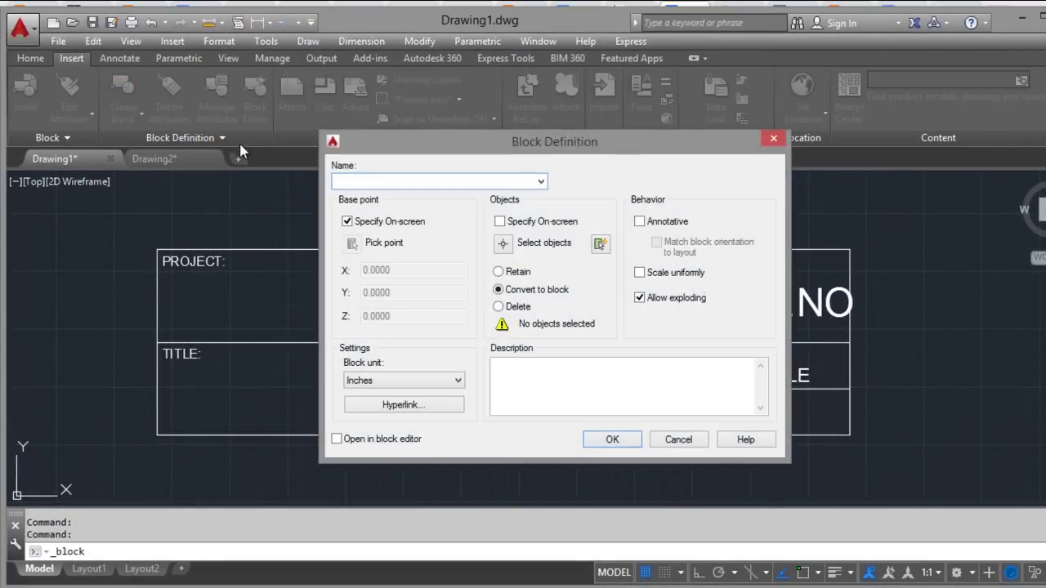
click(357, 182)
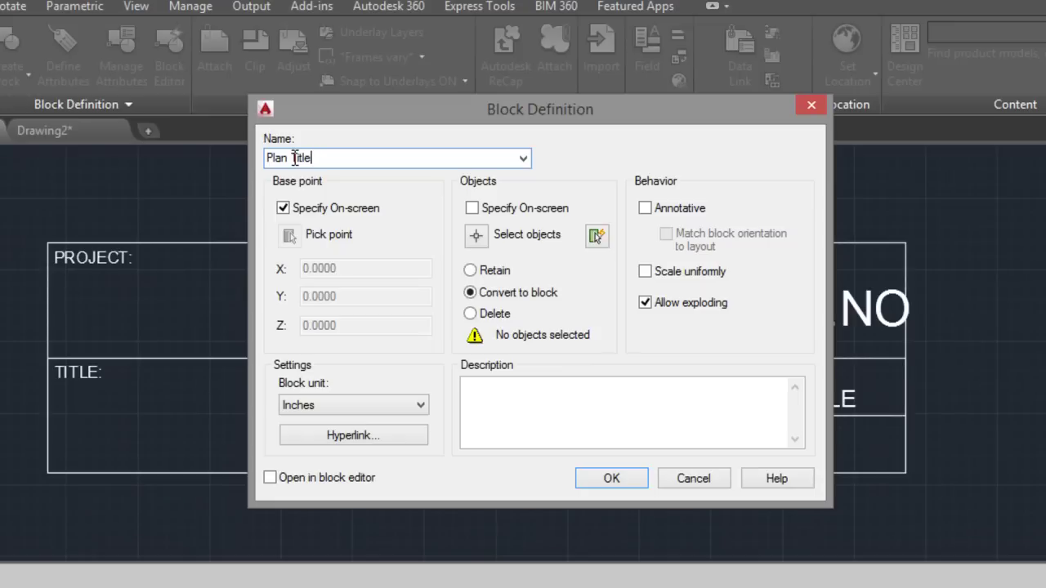
click(476, 238)
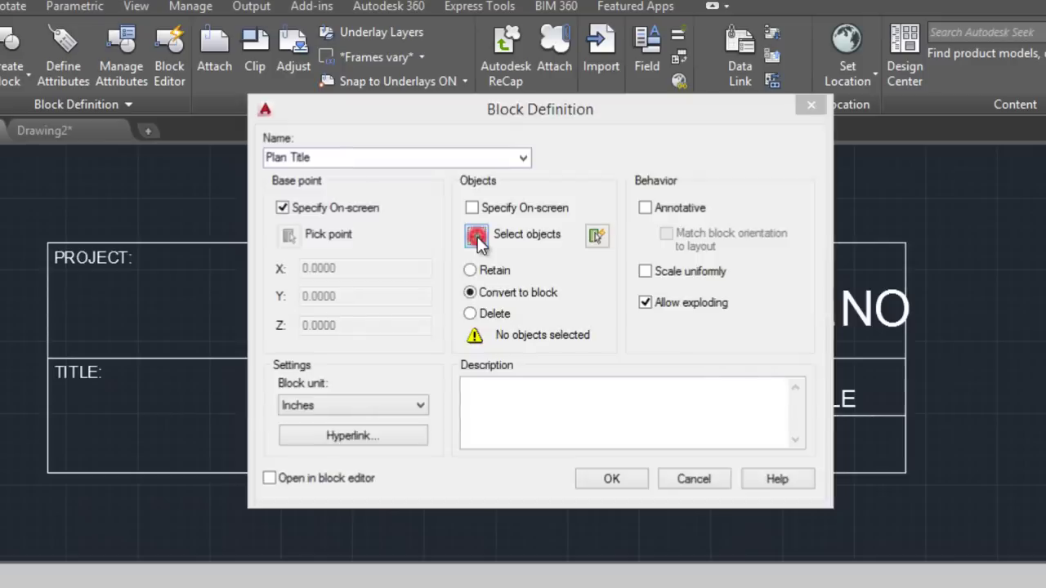
click(26, 227)
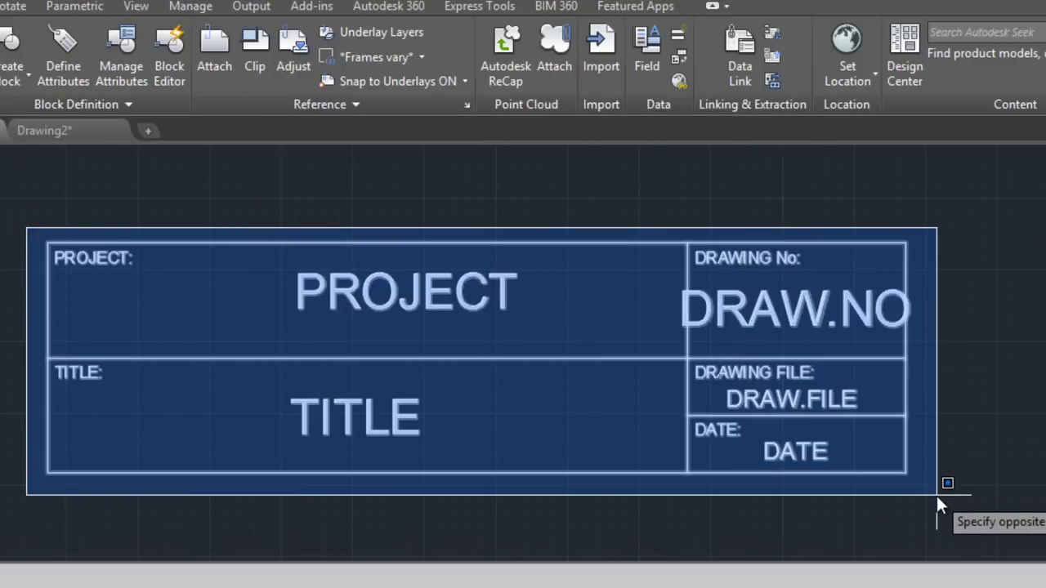
click(936, 495)
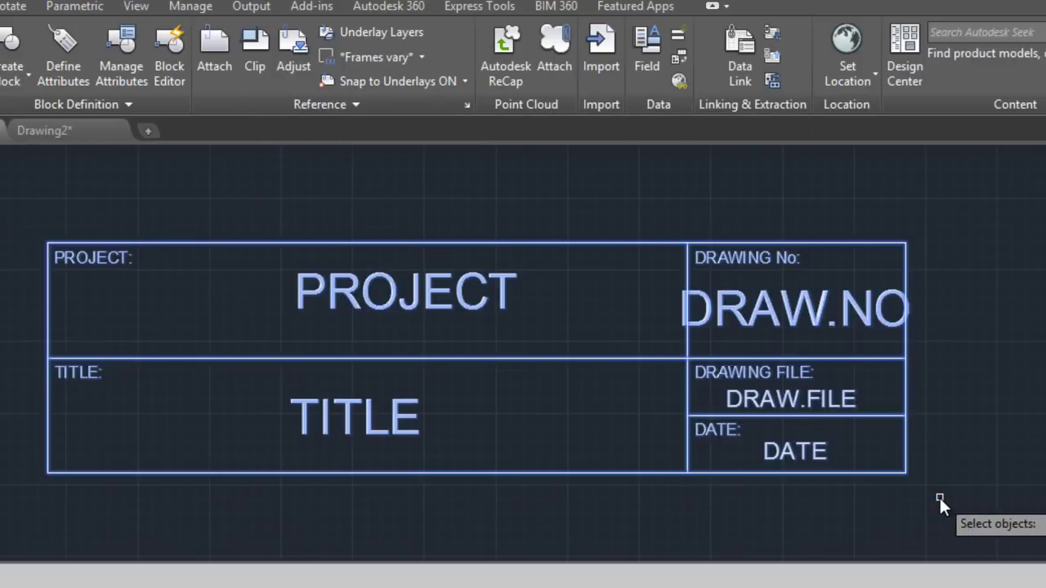
key(Return)
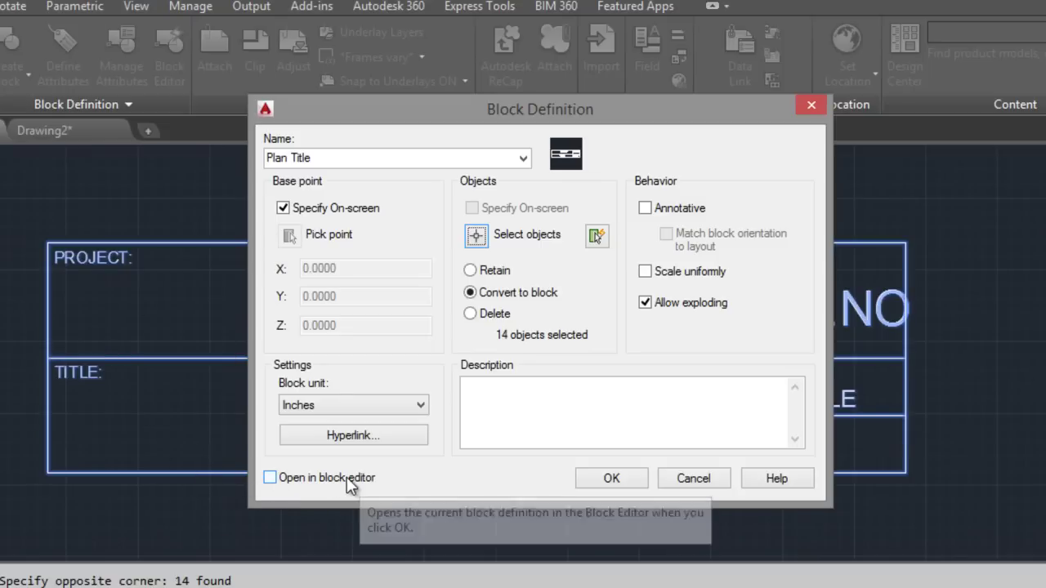
click(269, 477)
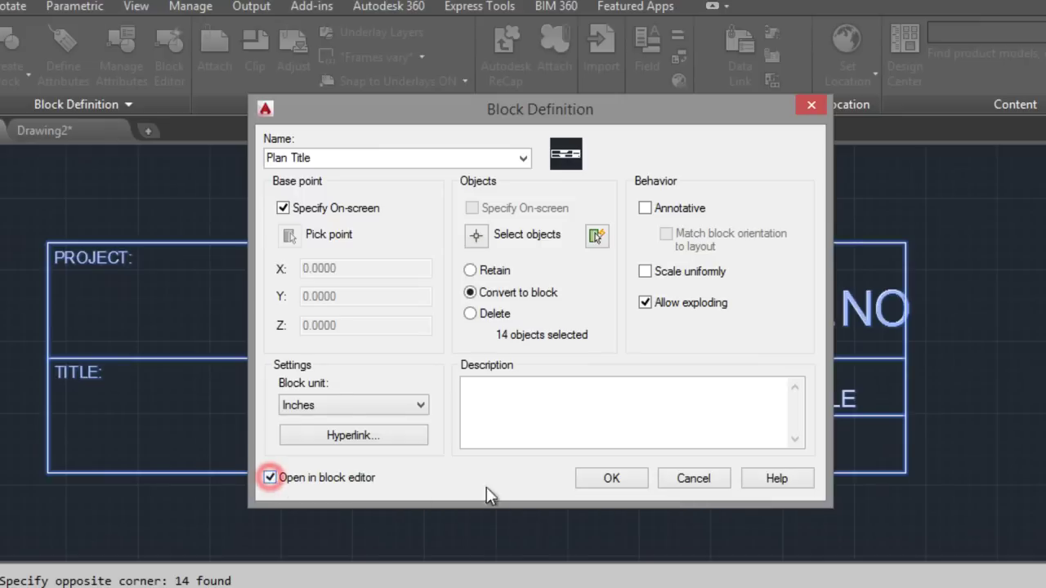
click(611, 477)
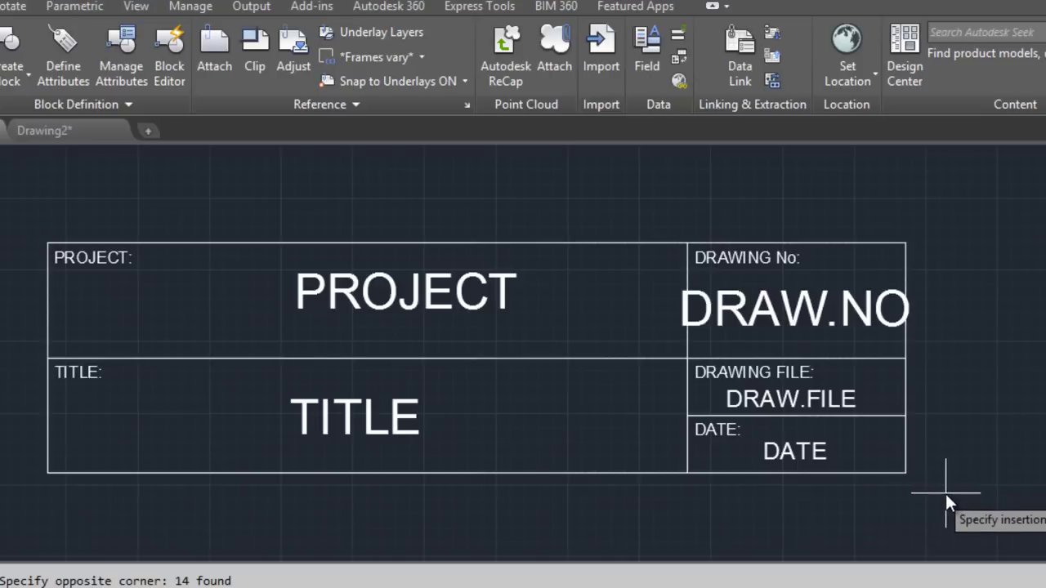
- Base the block at its bottom-right corner and enter drawing number A1 and title Lighting Plan
click(904, 471)
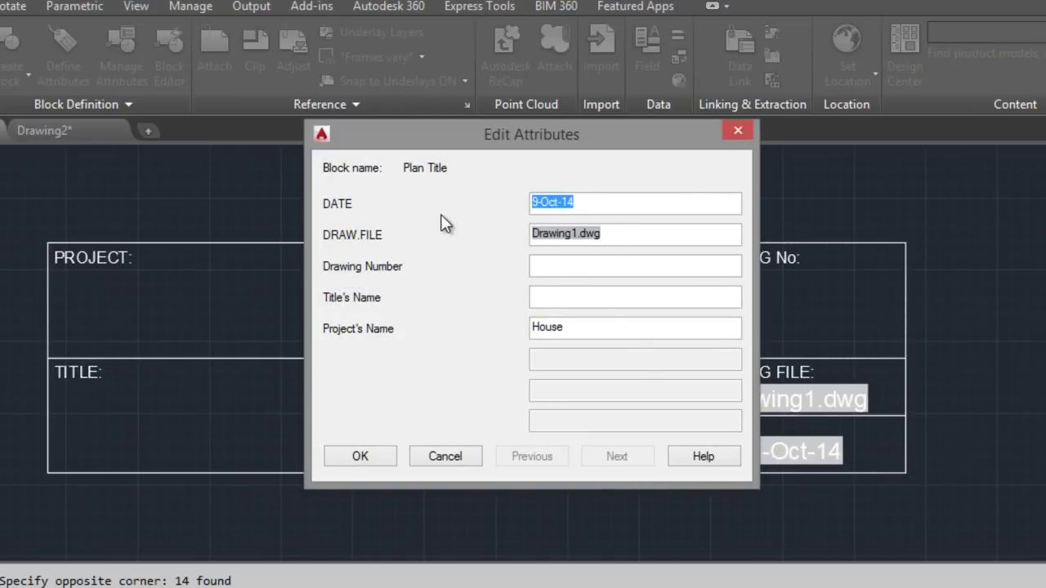
mouse_move(546, 202)
mouse_down()
mouse_move(528, 211)
mouse_move(611, 220)
mouse_move(620, 238)
mouse_up()
click(554, 268)
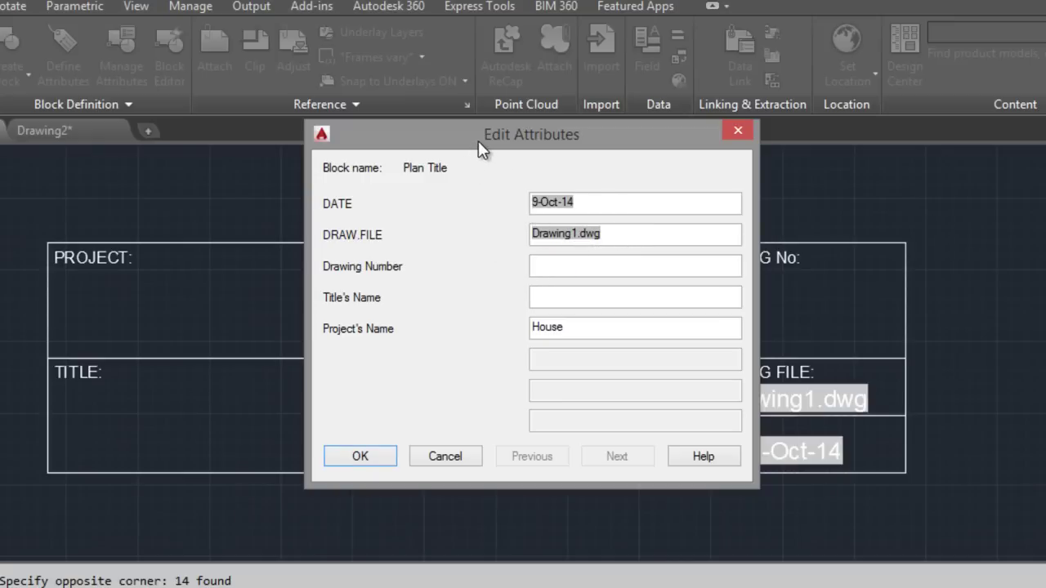
drag(478, 141, 334, 163)
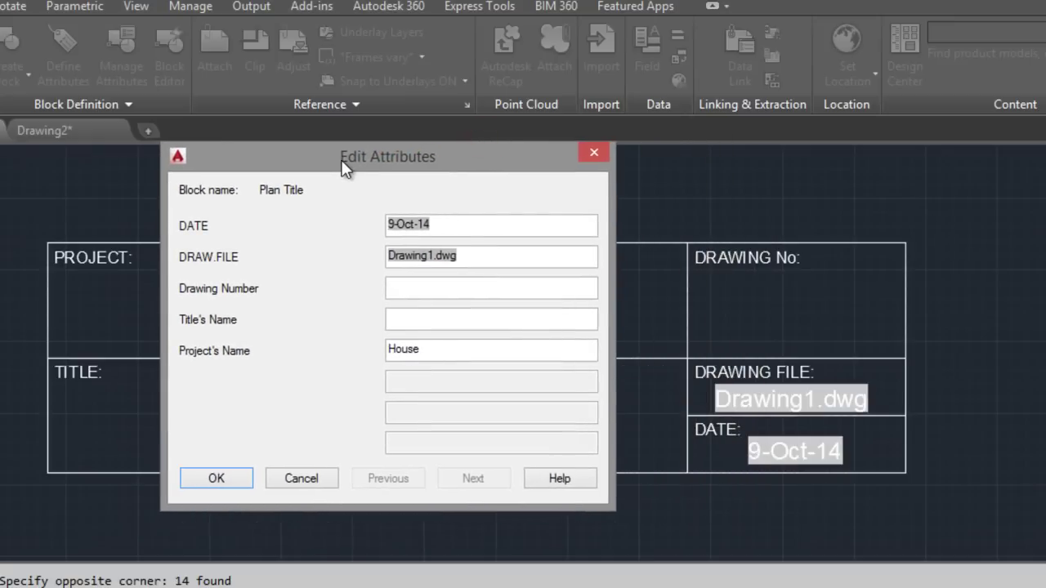
click(442, 291)
click(474, 318)
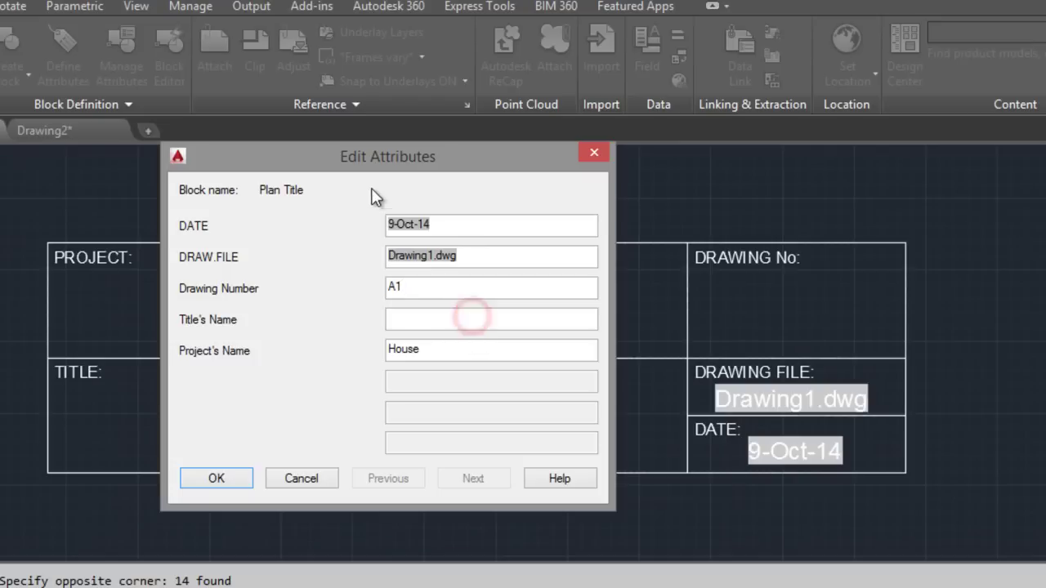
drag(372, 156, 723, 153)
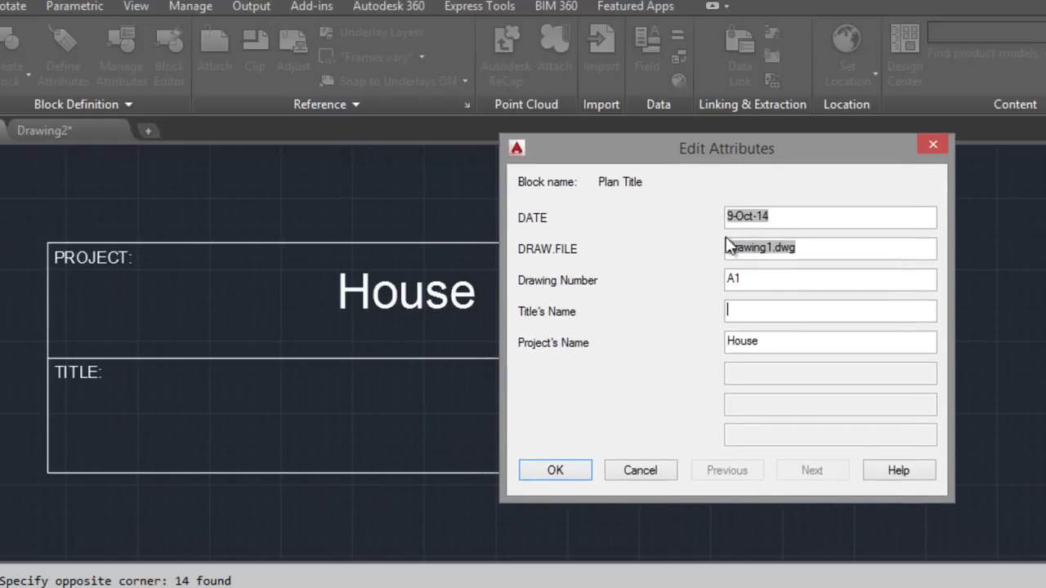
click(742, 315)
click(553, 471)
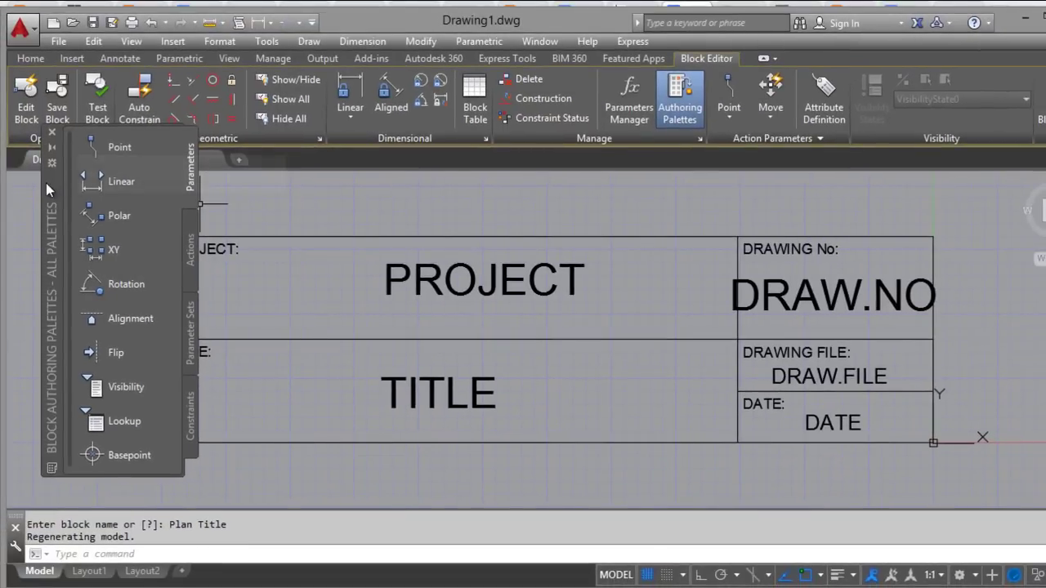
- Save the Plan Title block definition, also writing it out as Plan Title.dwg
mouse_move(46, 183)
mouse_down()
mouse_move(63, 227)
mouse_move(56, 233)
mouse_up()
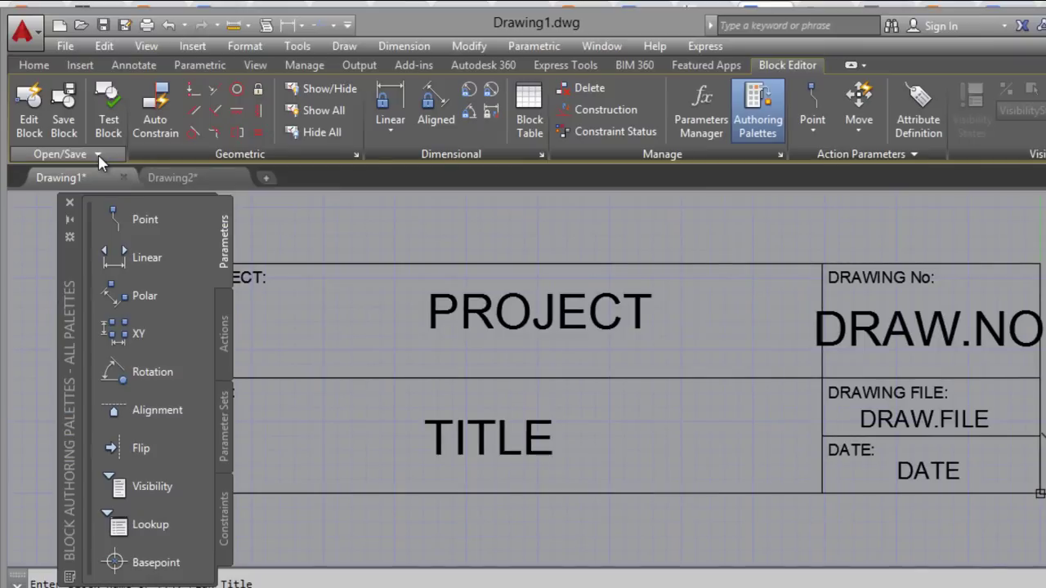
click(98, 158)
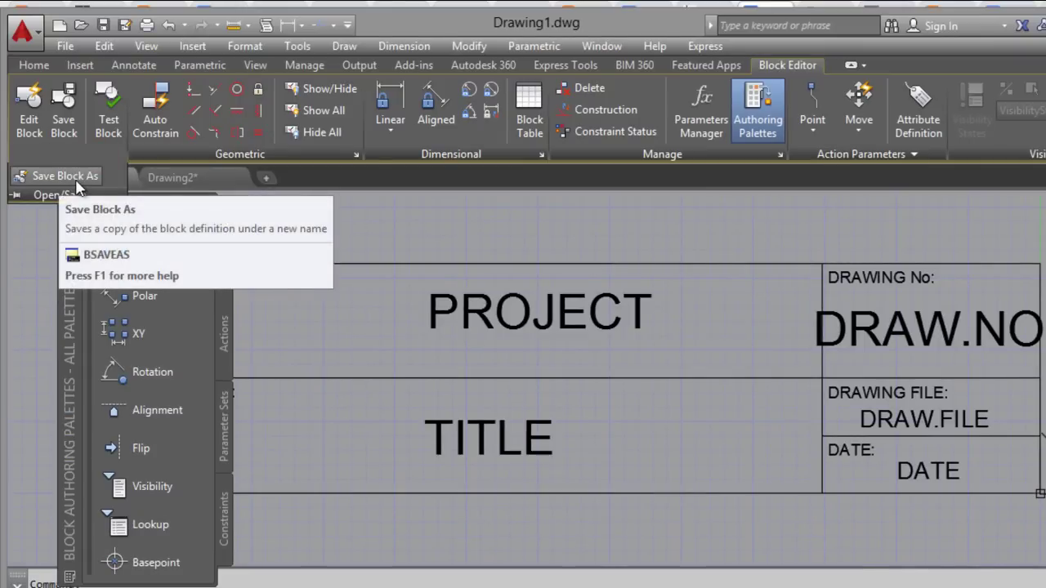
click(68, 180)
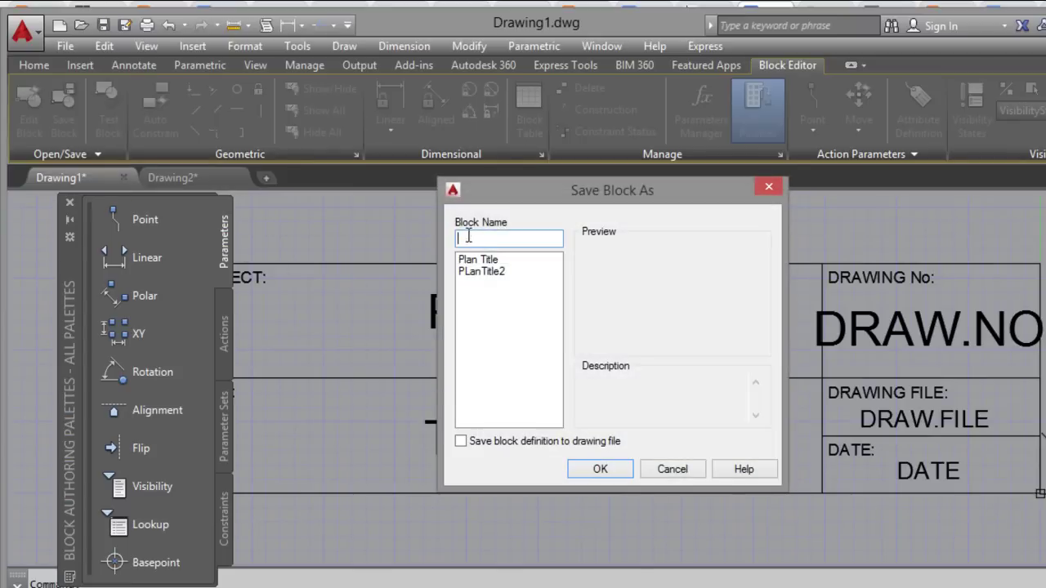
click(468, 237)
click(469, 261)
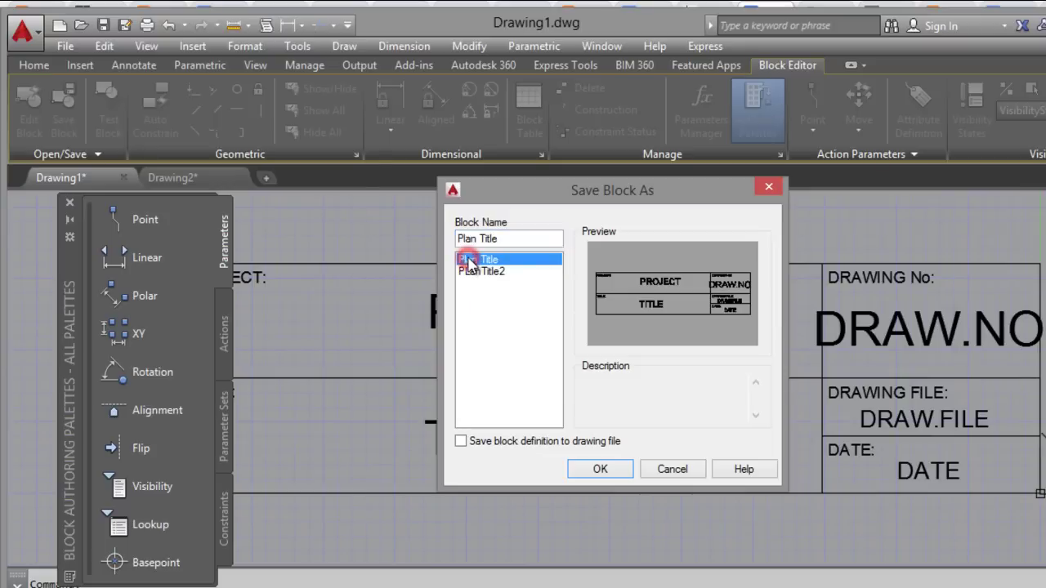
click(460, 442)
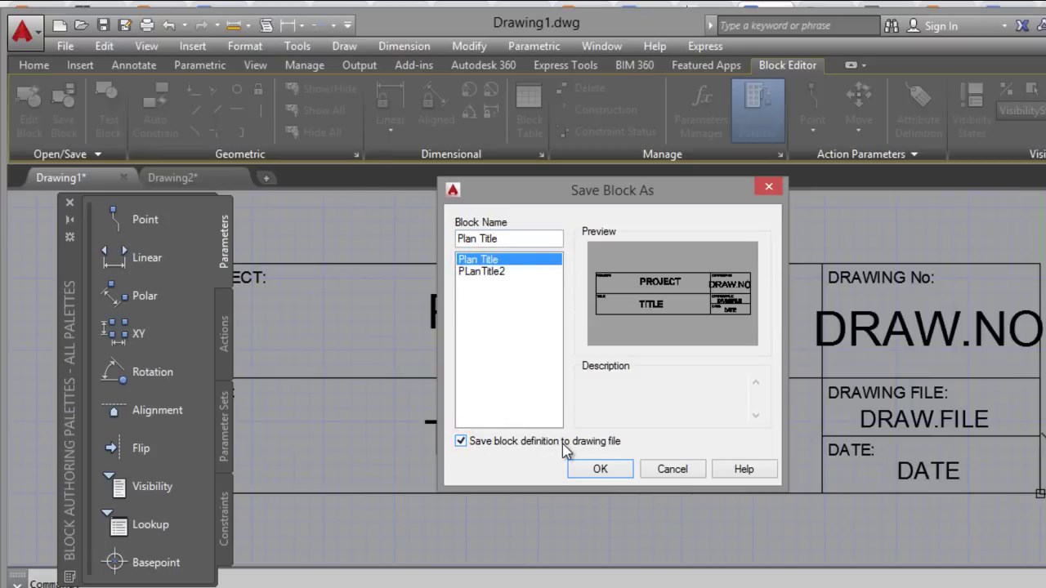
click(601, 469)
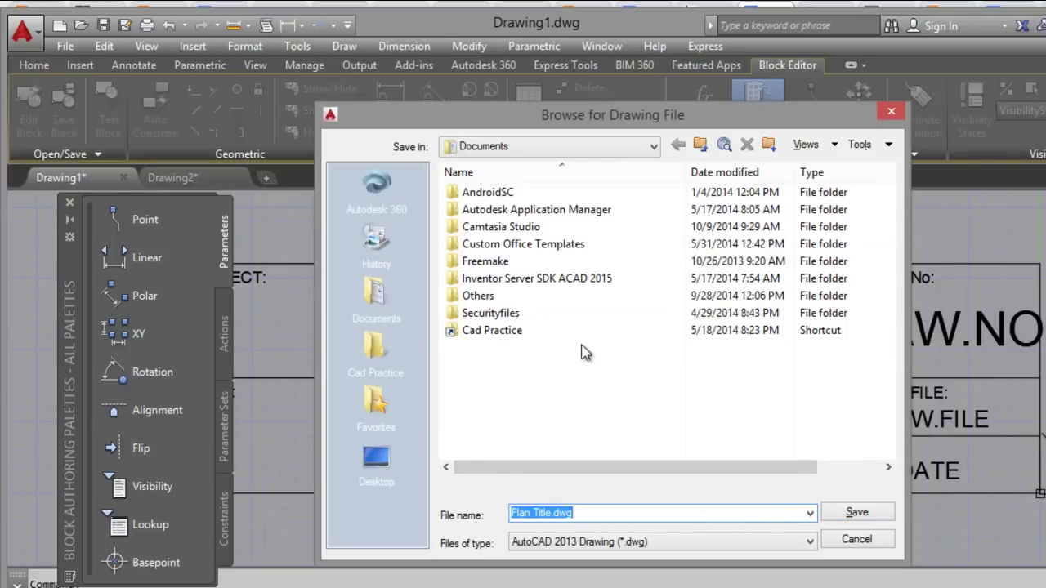
click(857, 512)
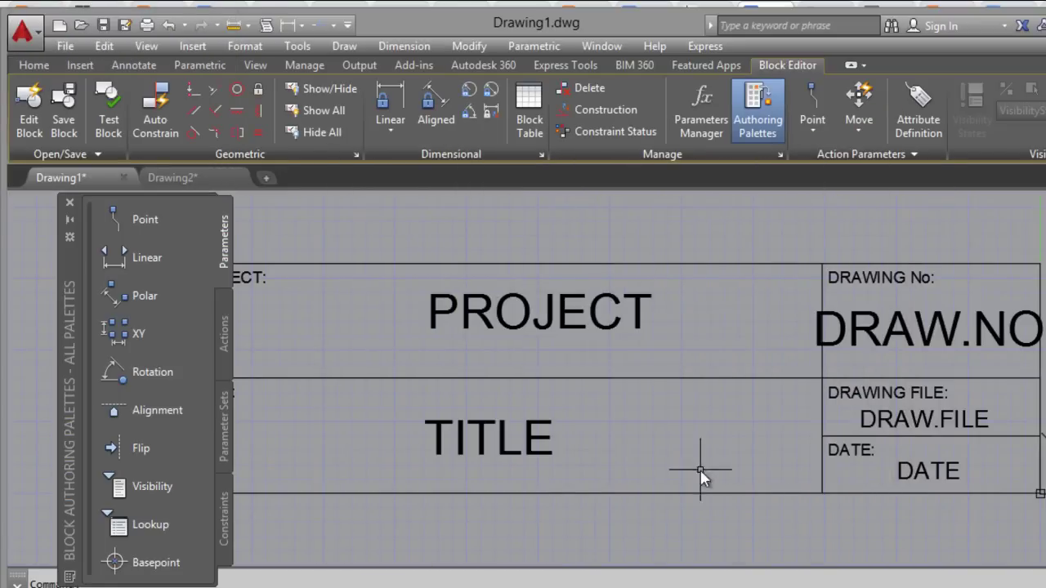
- Start a new blank drawing and load Plan Title.dwg as the block to insert
click(266, 179)
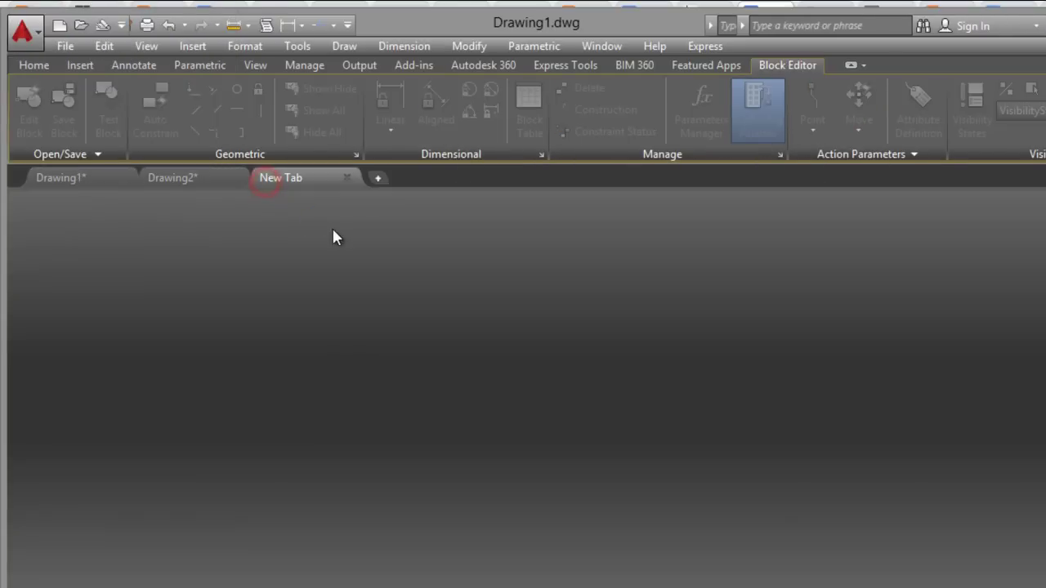
click(184, 352)
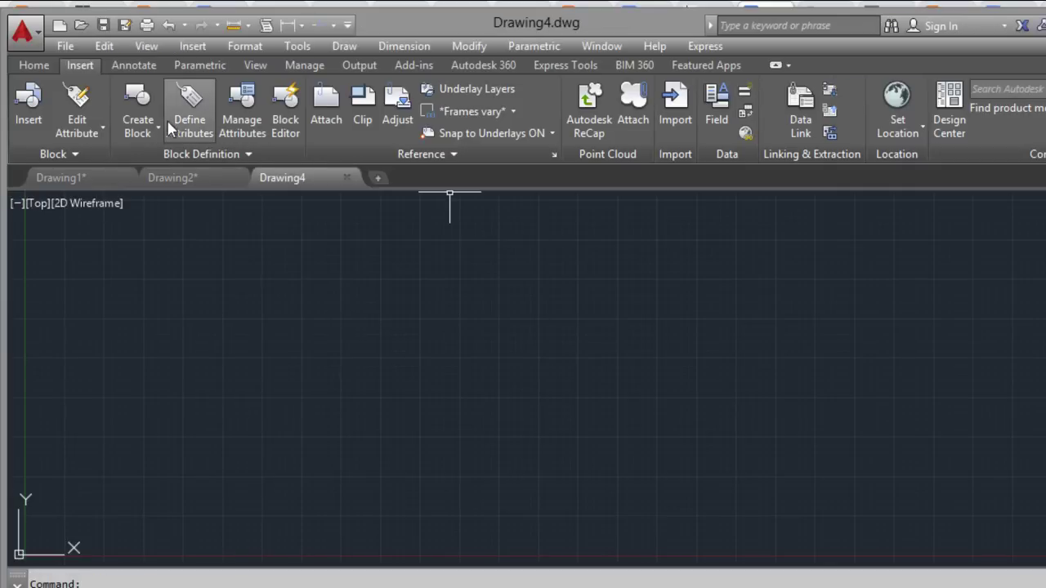
click(28, 104)
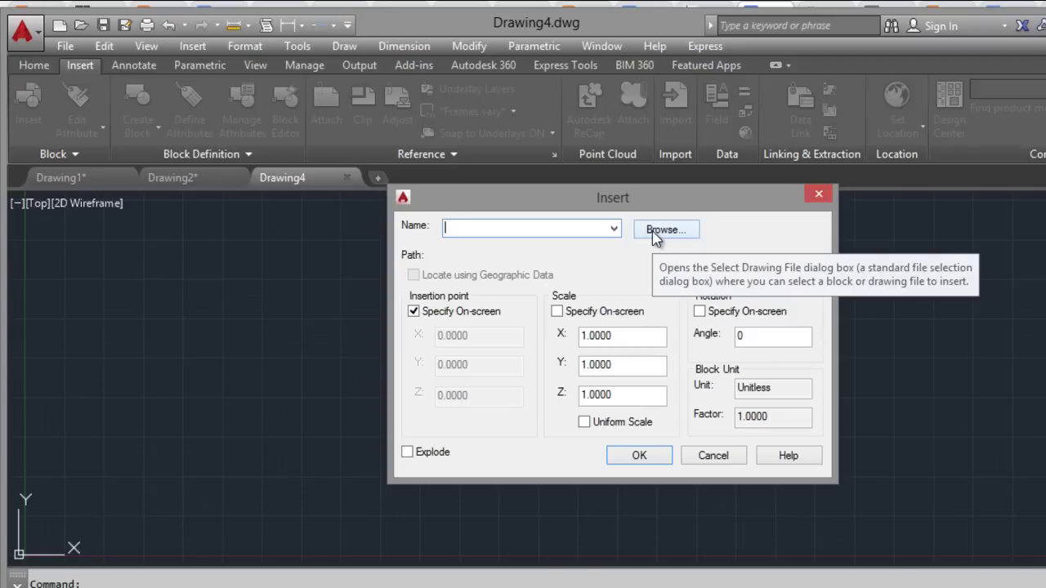
click(658, 231)
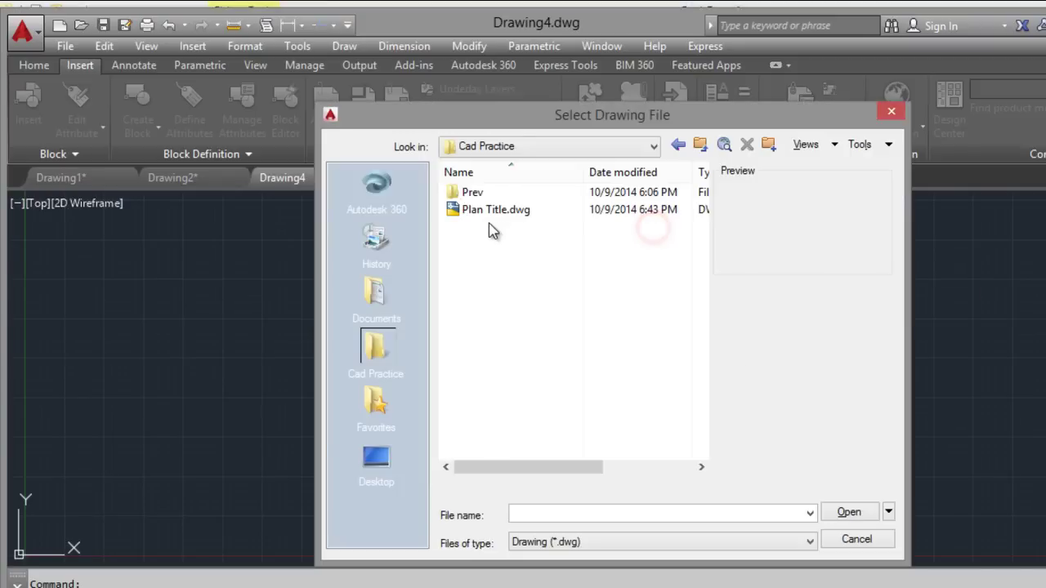
click(493, 211)
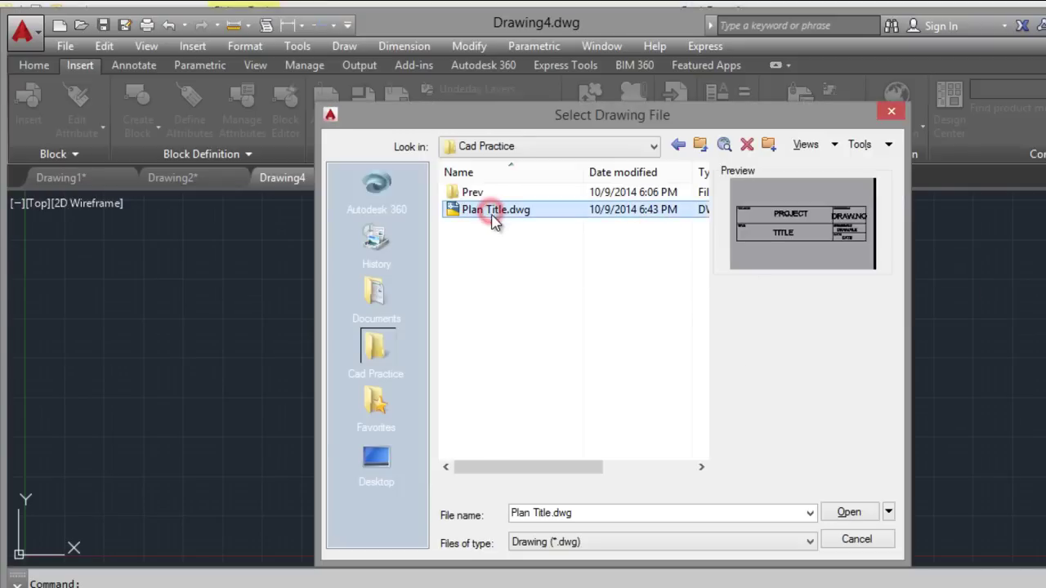
click(848, 513)
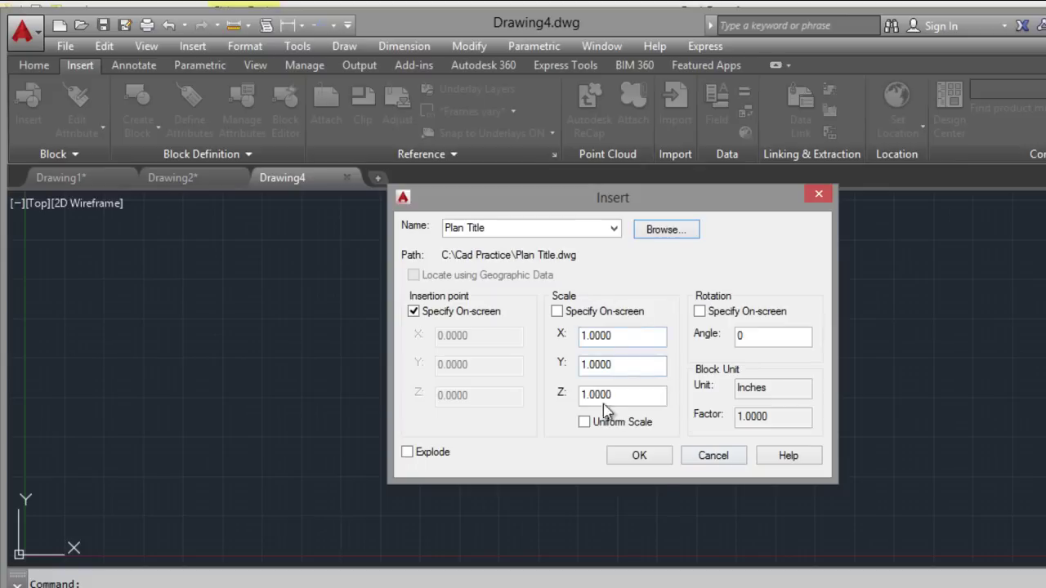
click(660, 463)
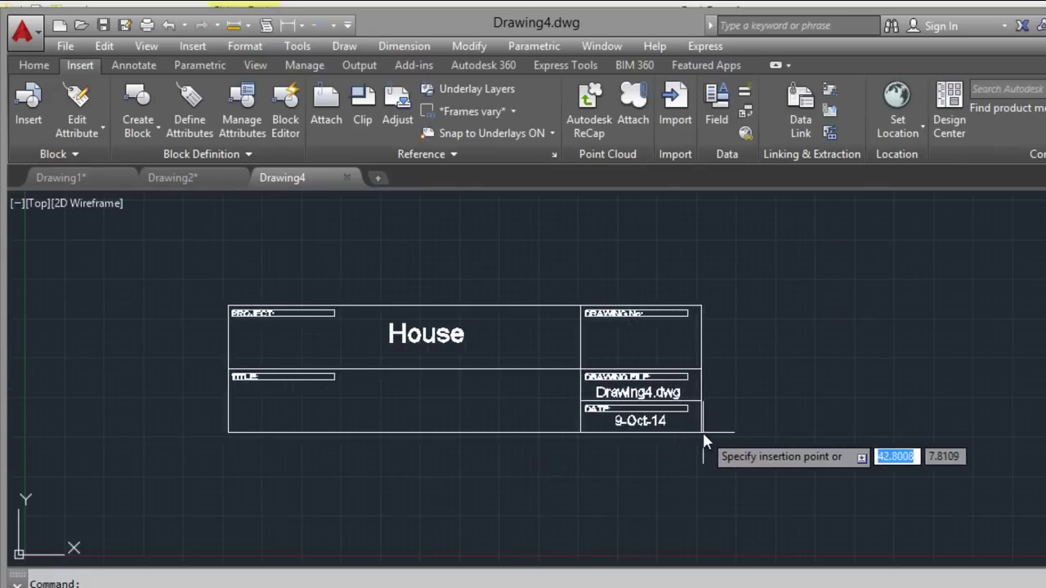
- Place the Plan Title block with drawing number A2 and title Plan, then zoom in
click(708, 473)
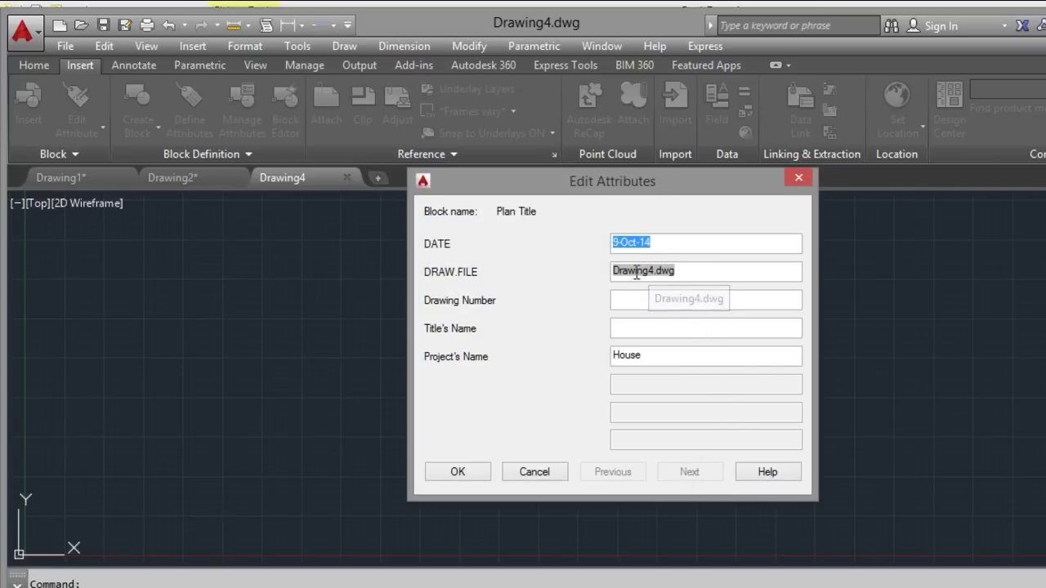
click(653, 300)
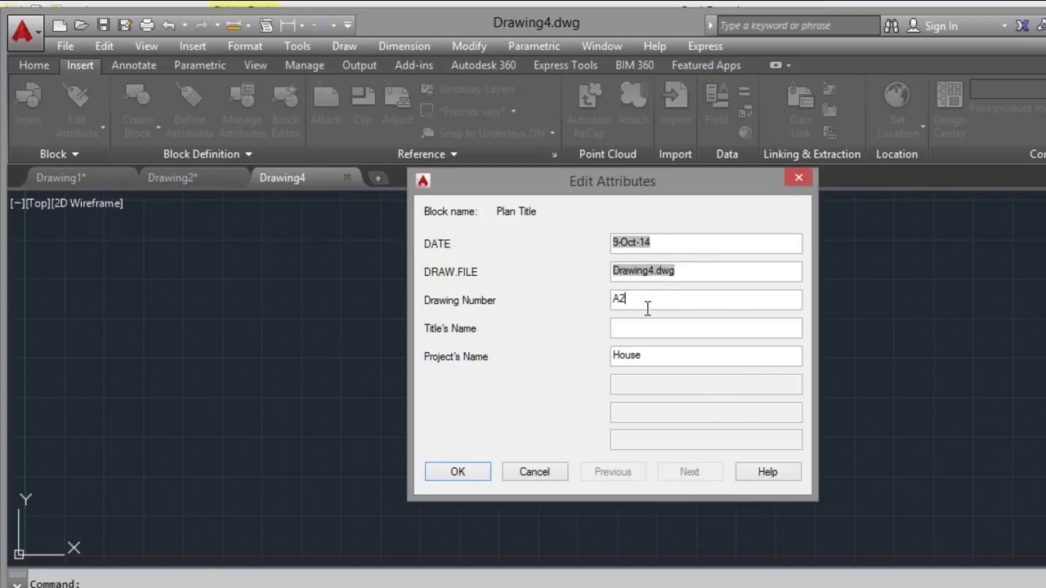
click(672, 331)
text(Plan)
click(470, 472)
scroll(719, 388, up, 4)
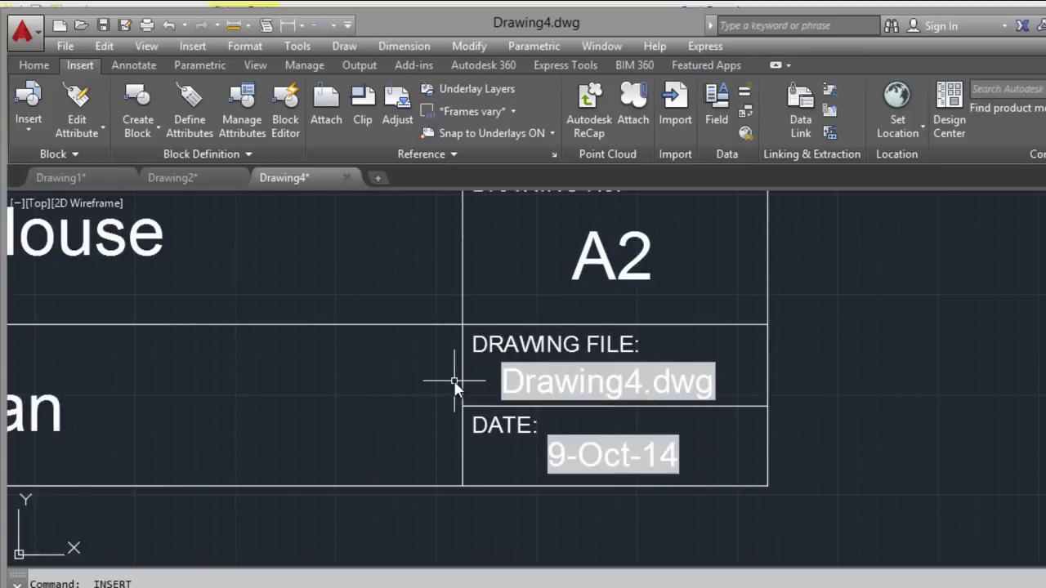
scroll(417, 348, down, 3)
scroll(431, 305, up, 4)
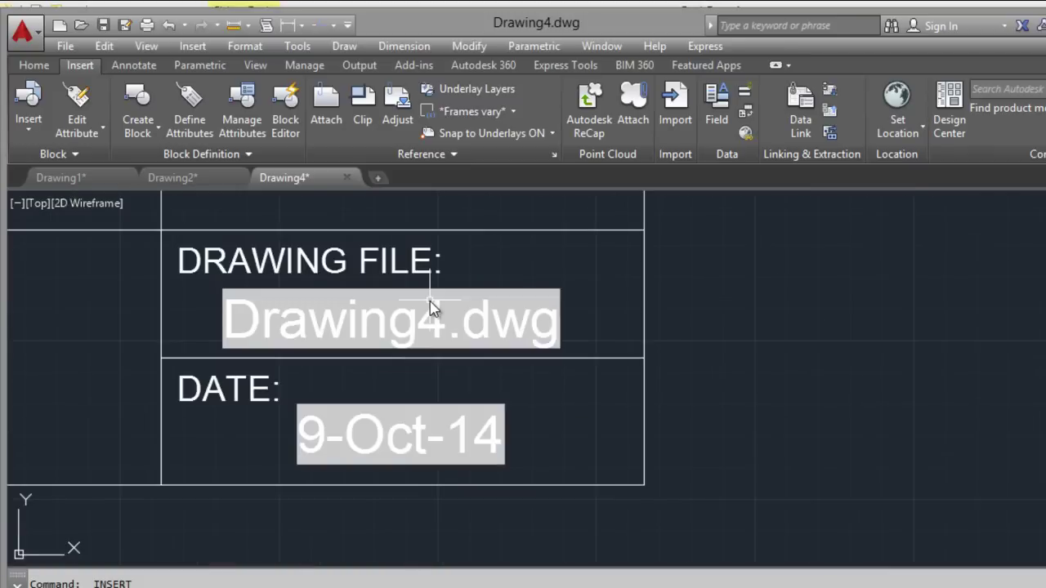